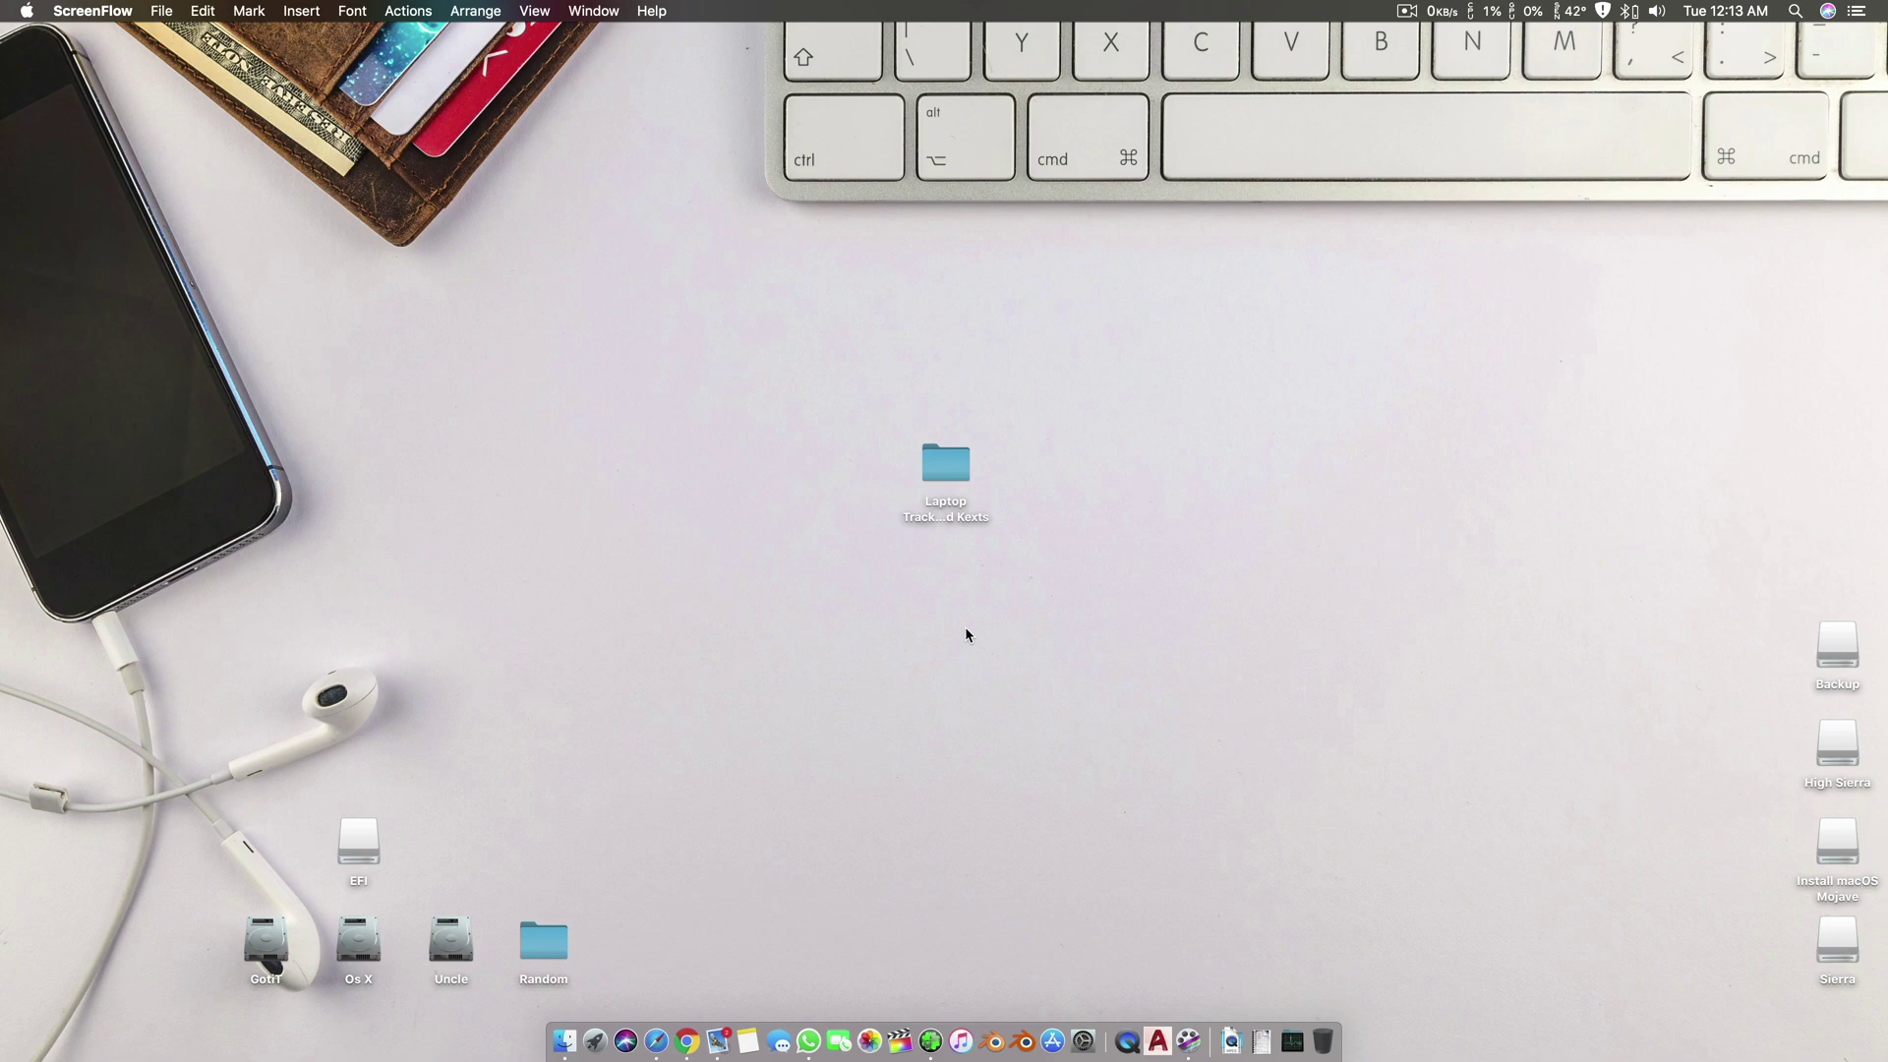
Check this Mac's About This Mac overview, then close it
click(26, 11)
click(64, 38)
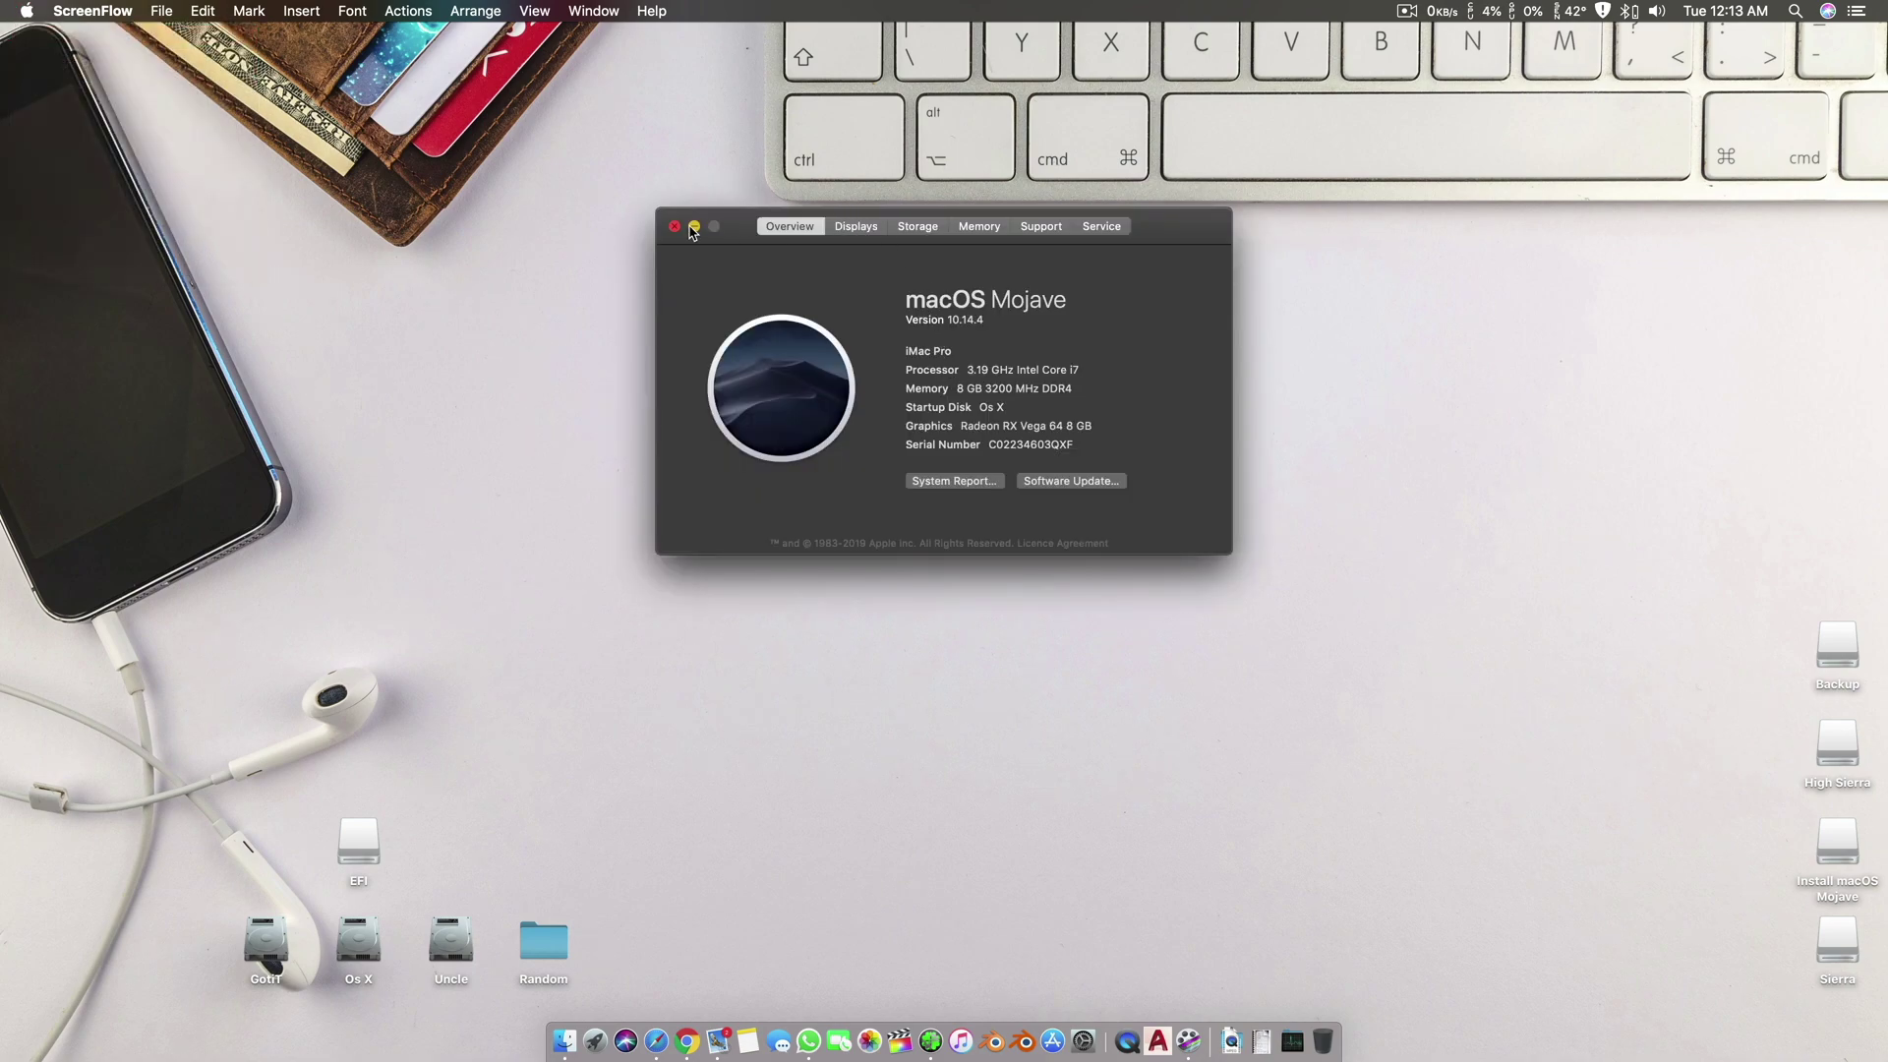
click(675, 226)
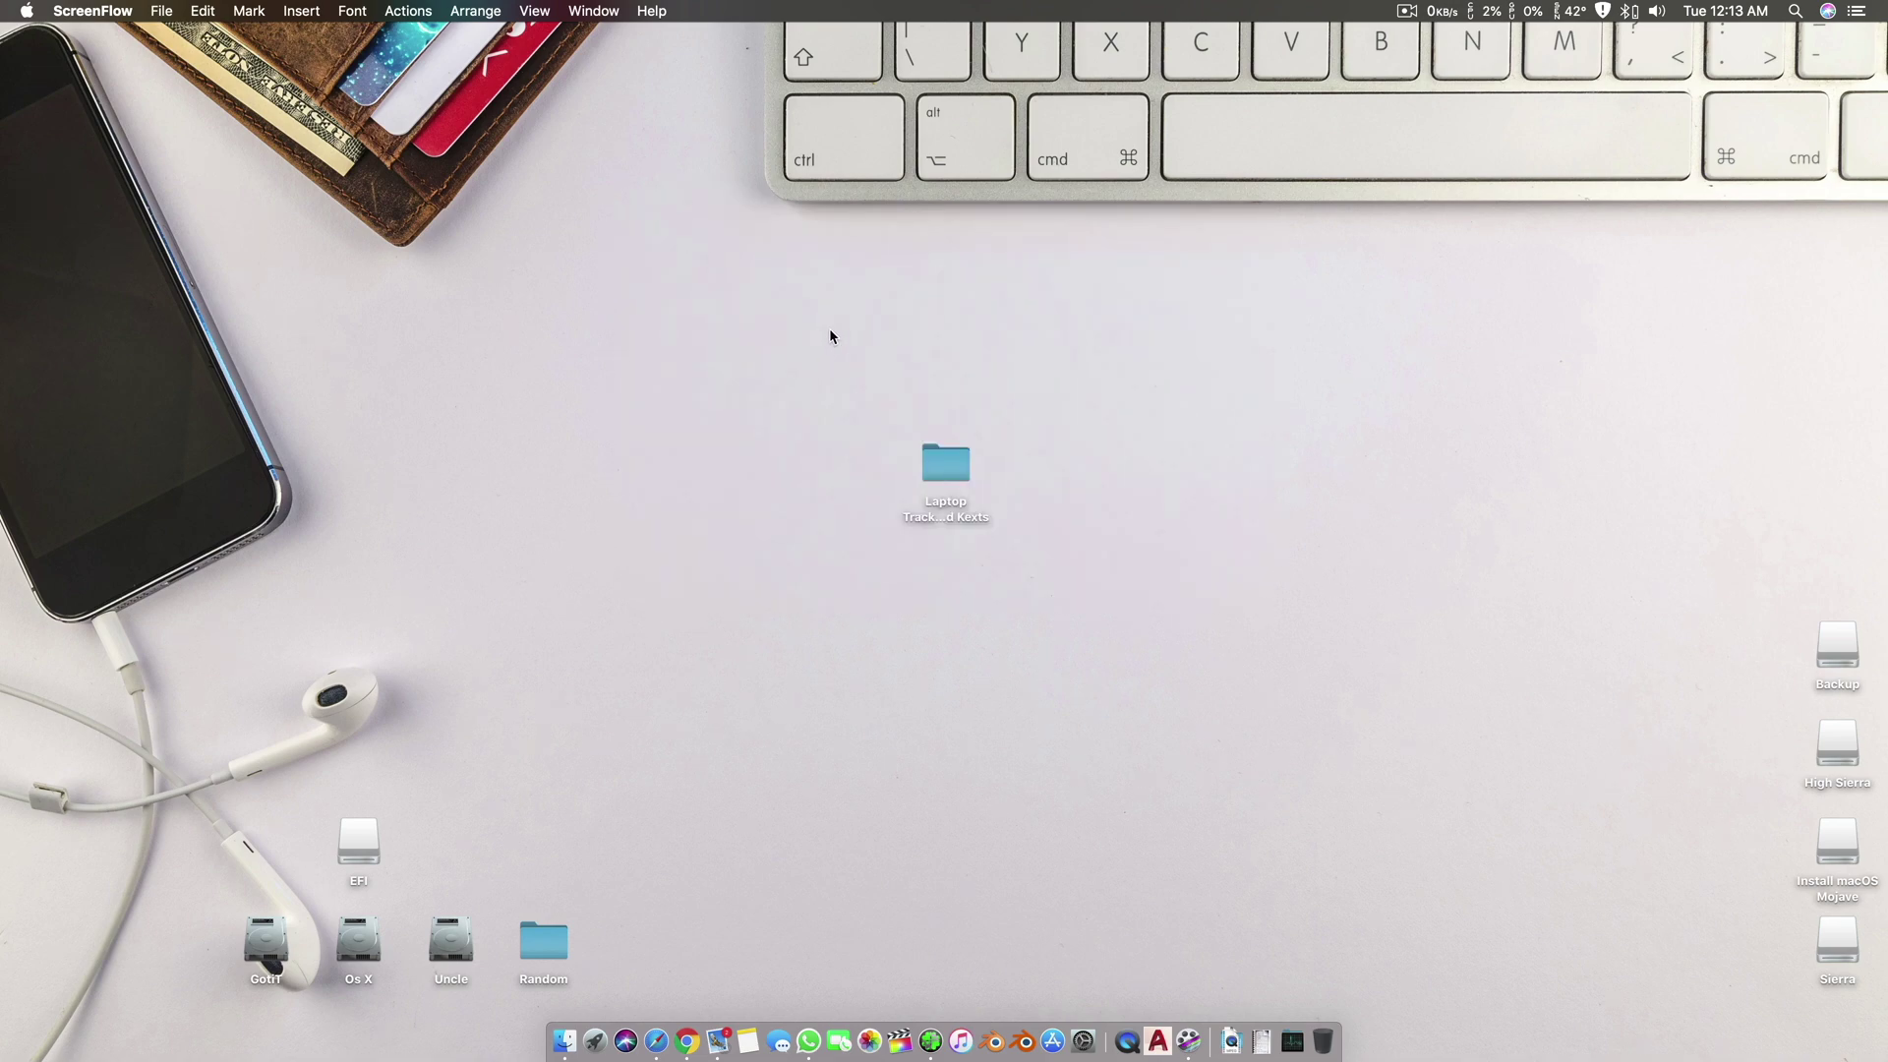
Open the Laptop Trackpad & Keyboard Kexts folder and widen its column to show full kext names
click(965, 464)
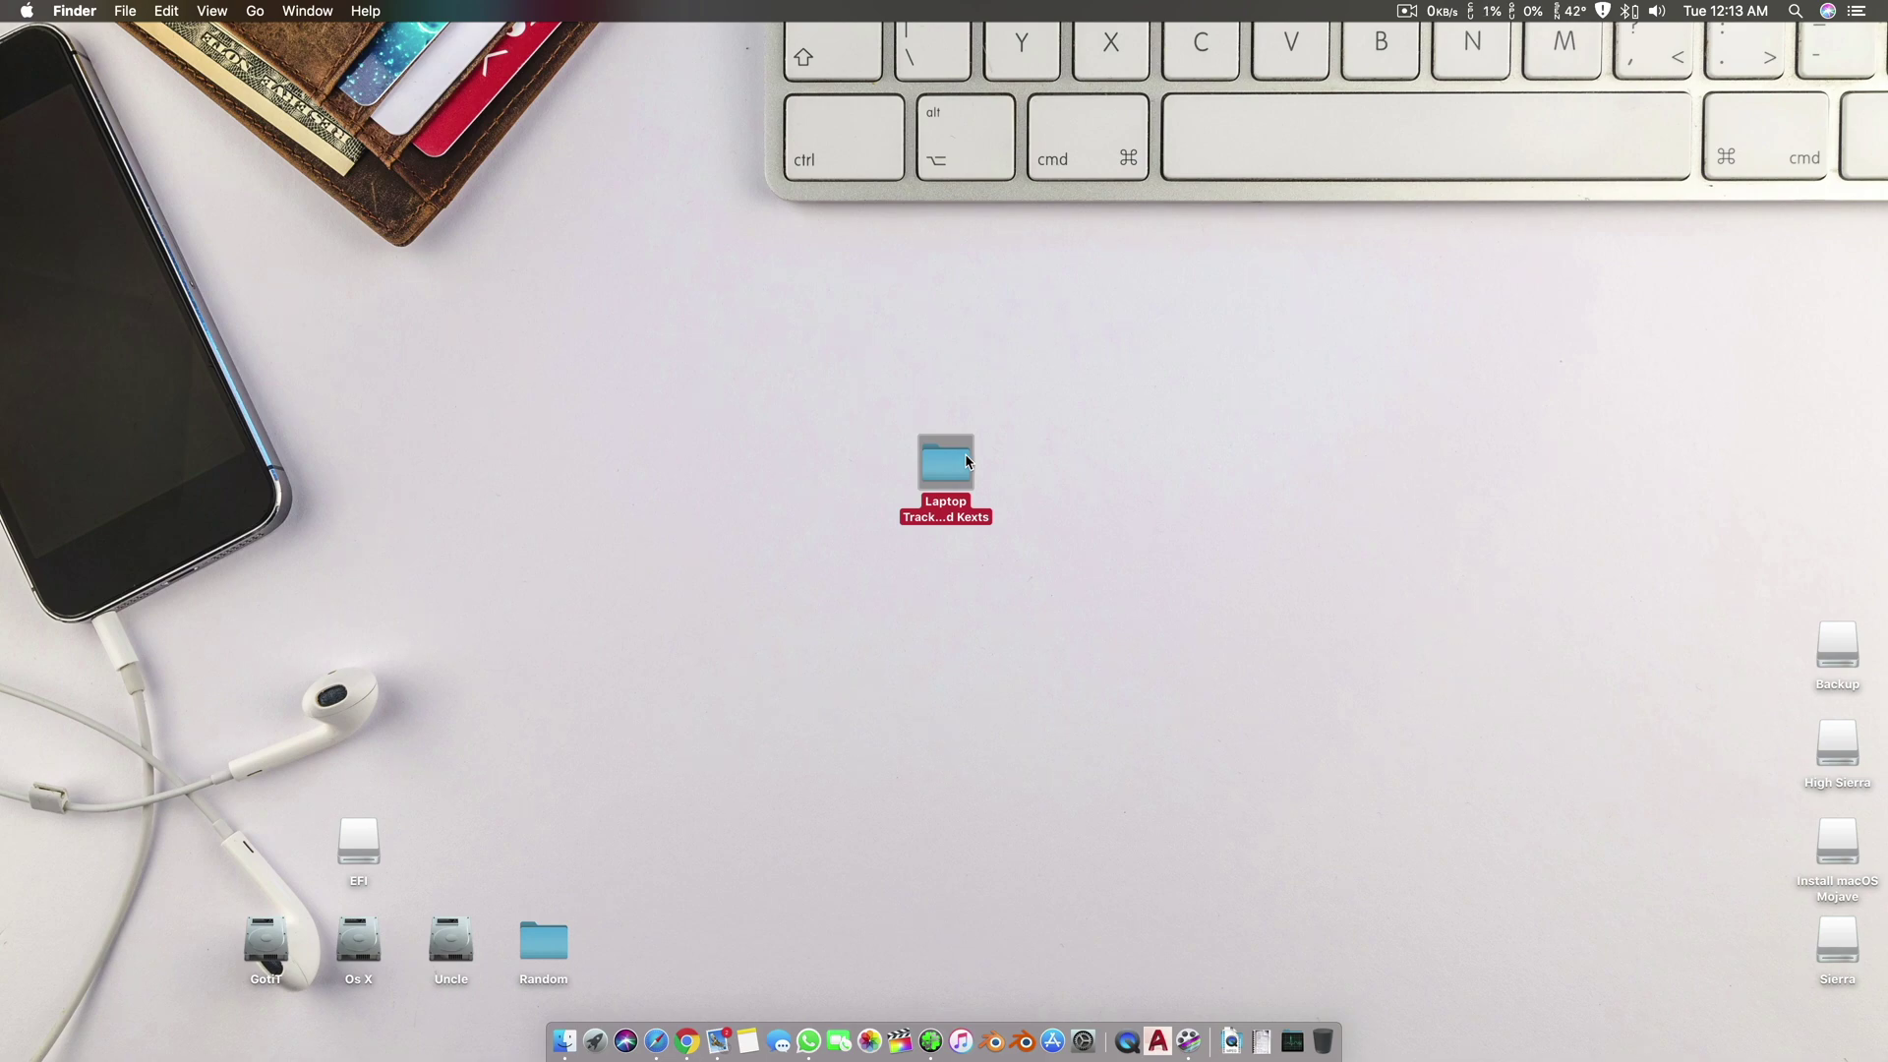
double_click(967, 461)
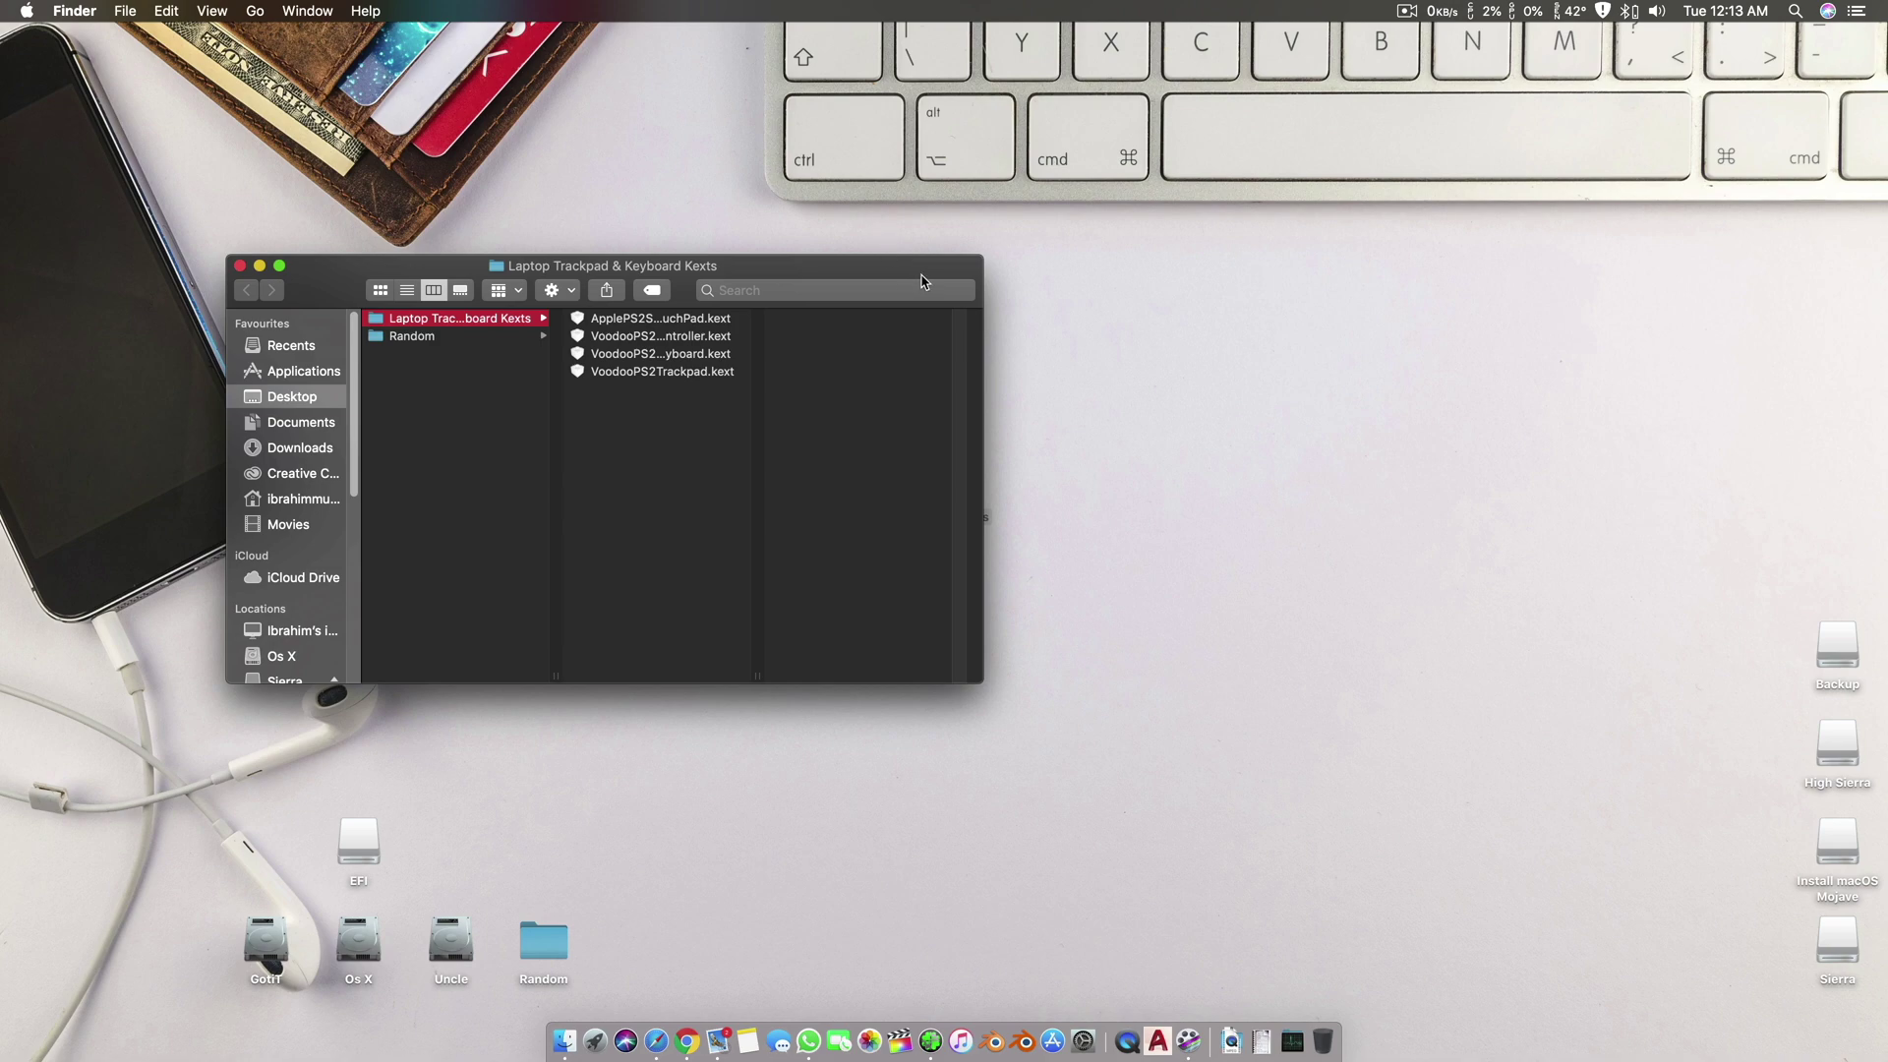
drag(922, 283, 1324, 319)
drag(1159, 714, 1300, 715)
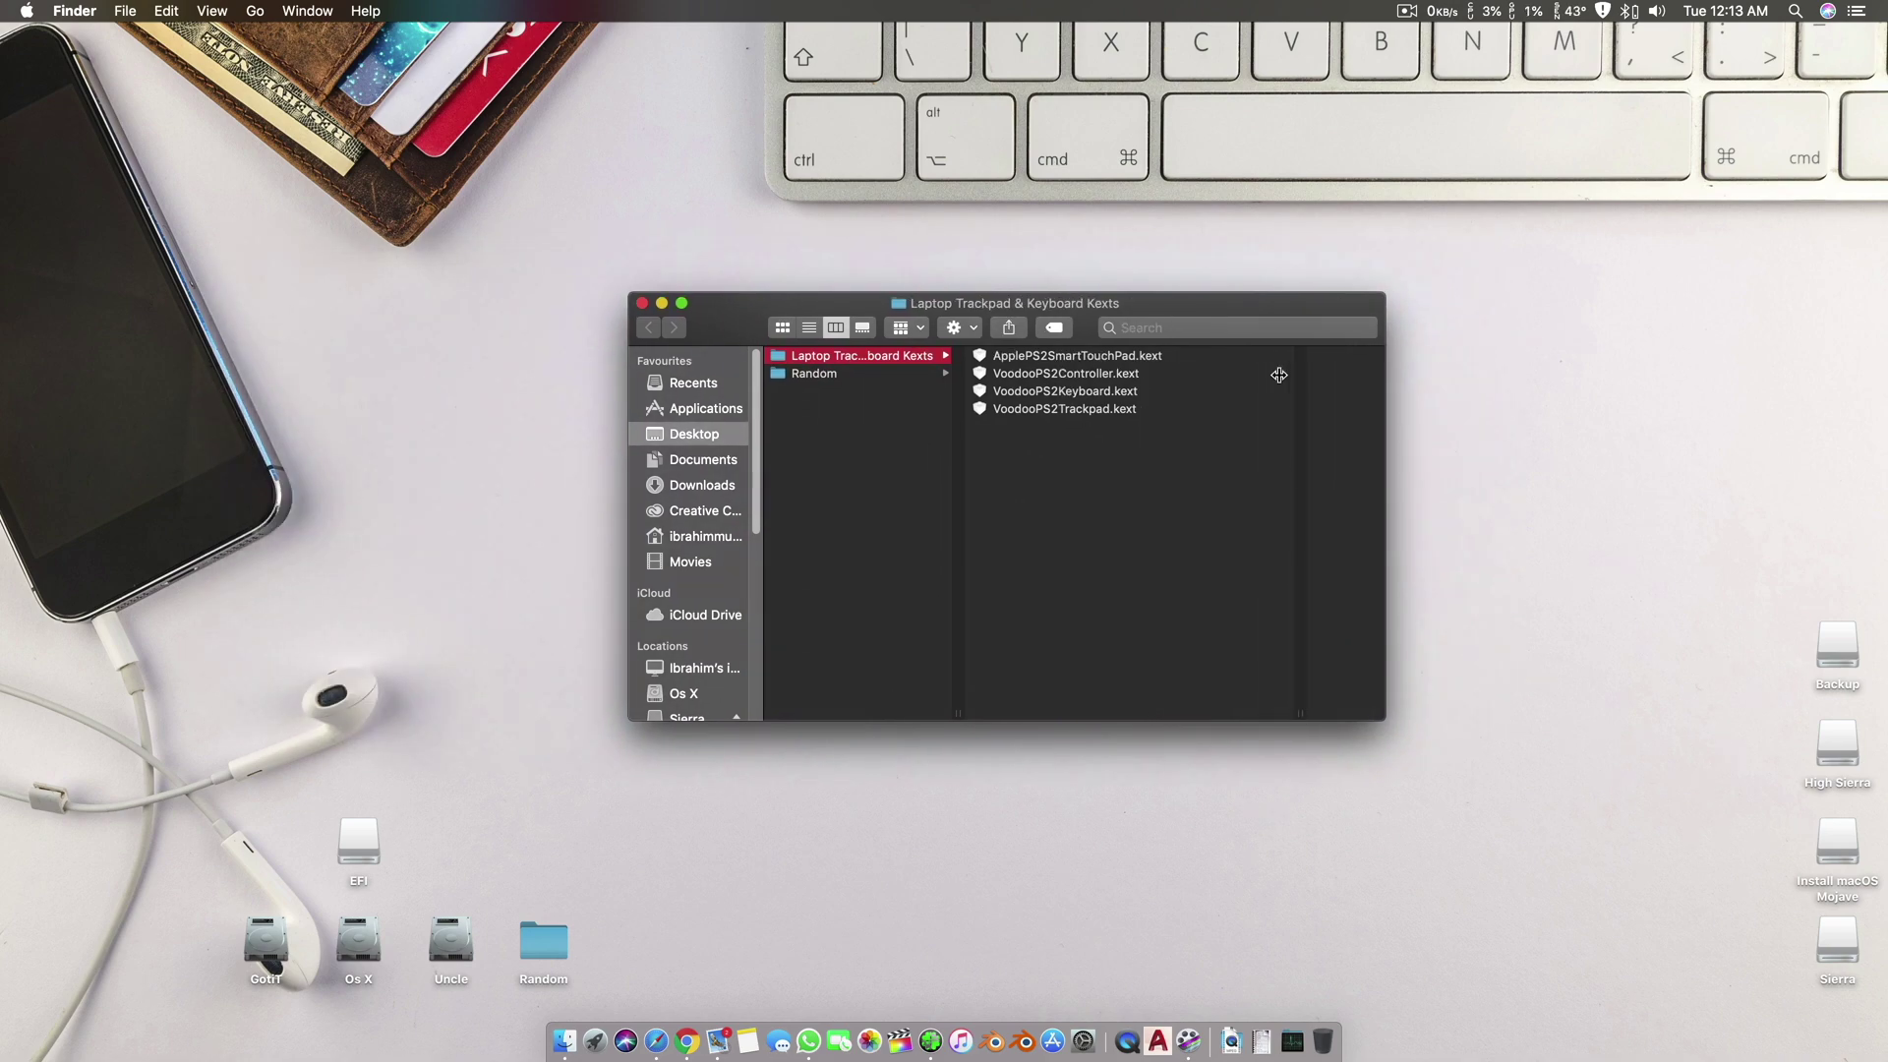
click(1189, 371)
key(shift+Down)
key(shift+Down)
Reposition the folder window and preview ApplePS2SmartTouchPad.kext
drag(1162, 308, 1065, 337)
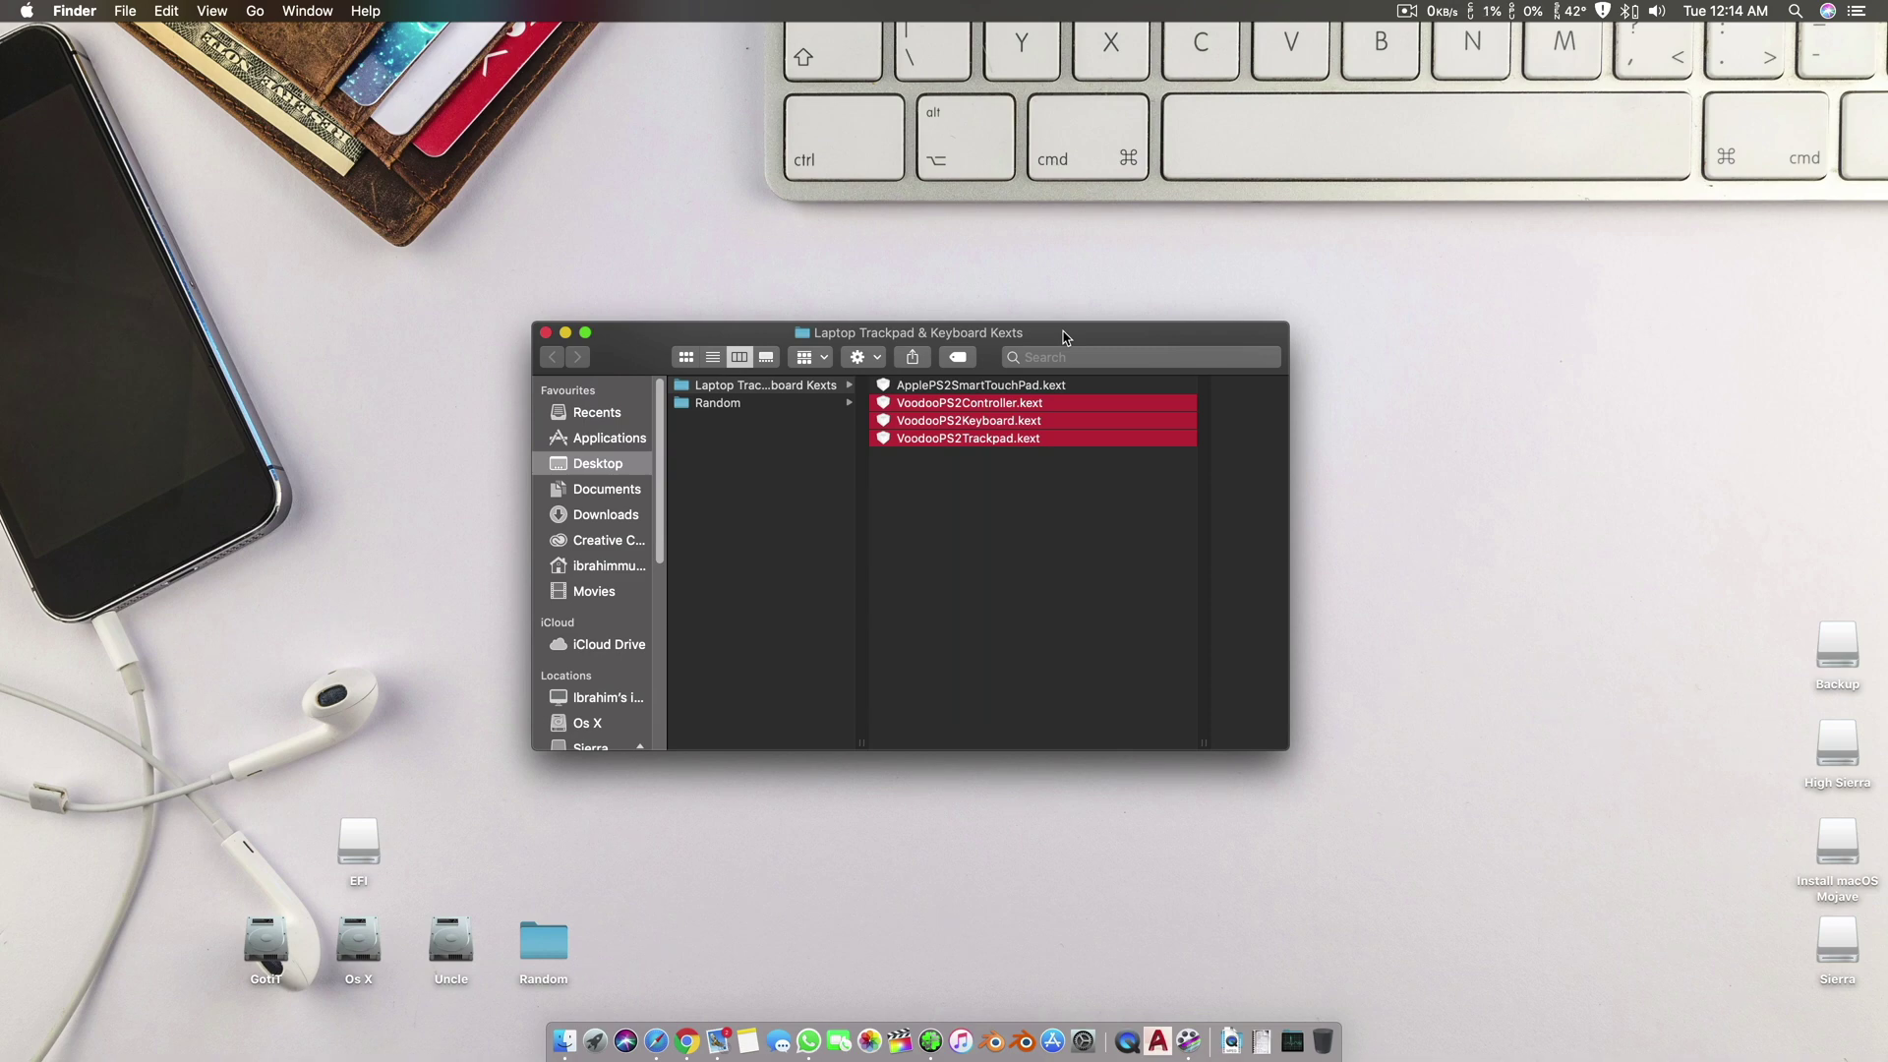
click(1065, 384)
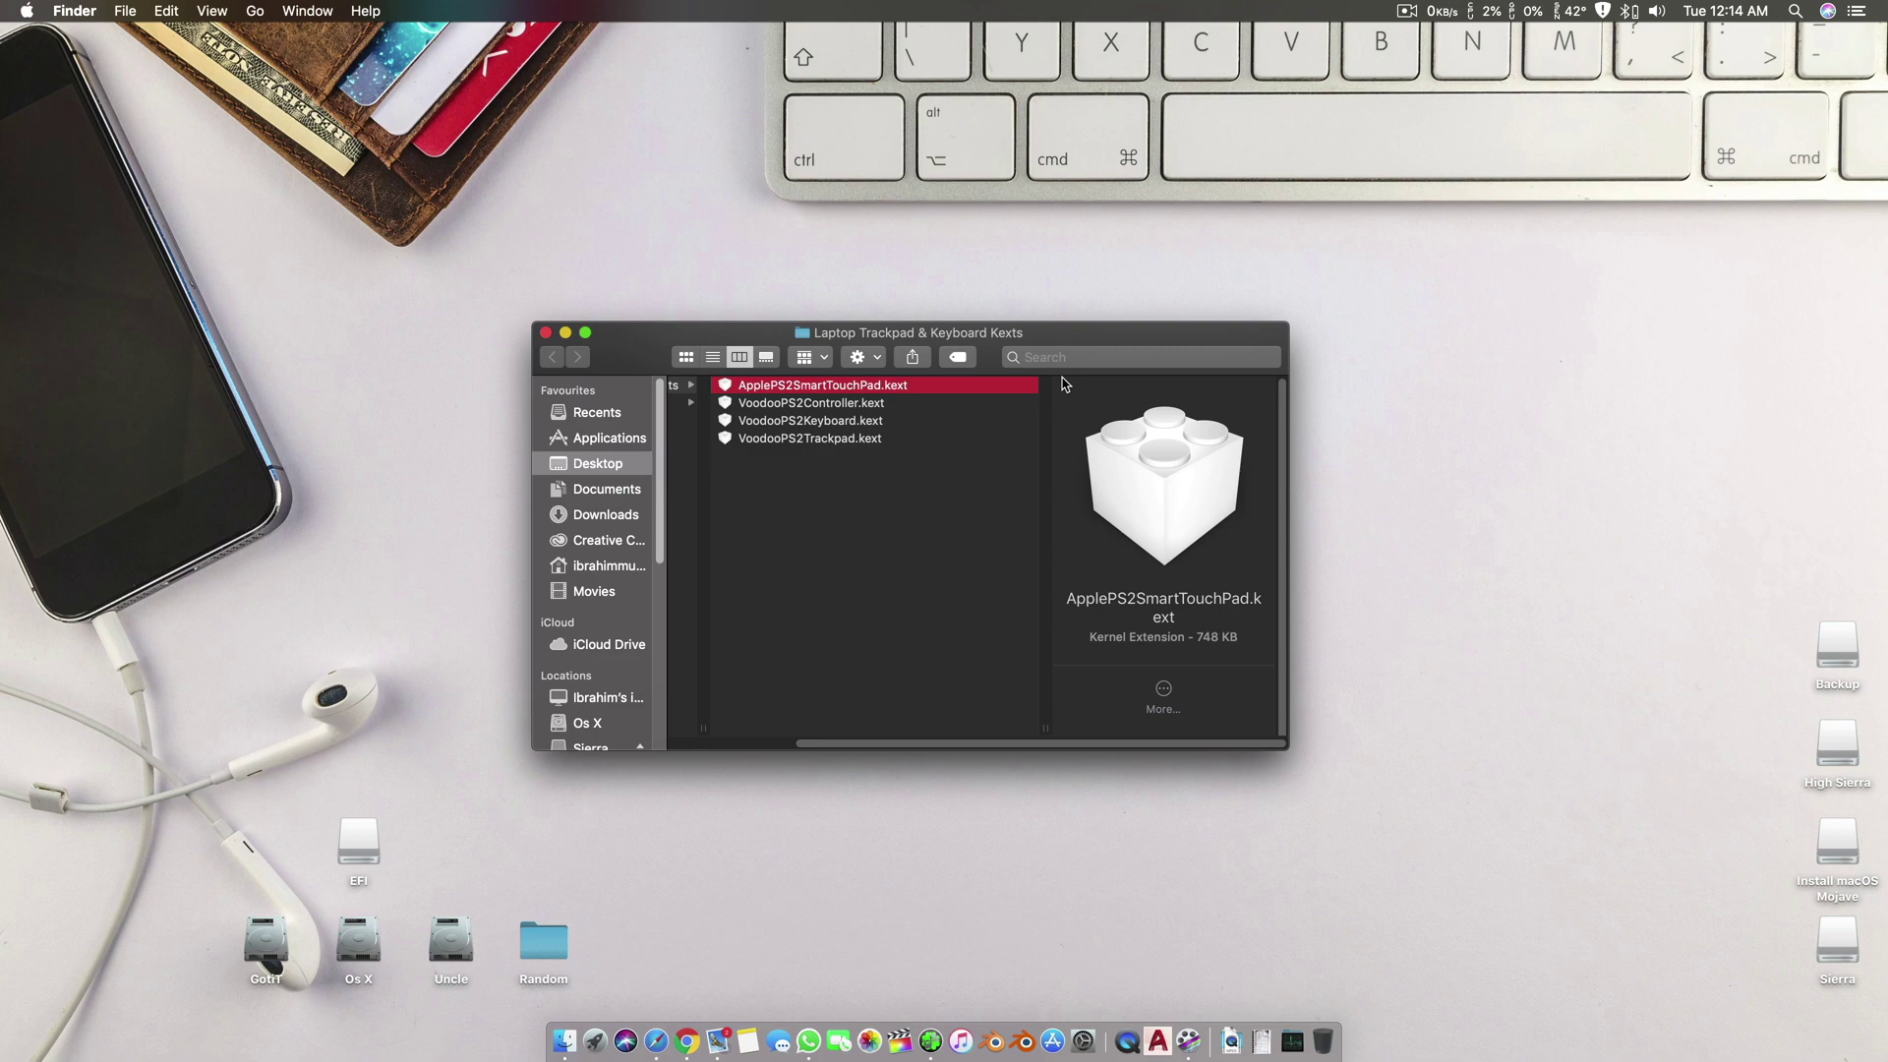
drag(1049, 349, 1062, 420)
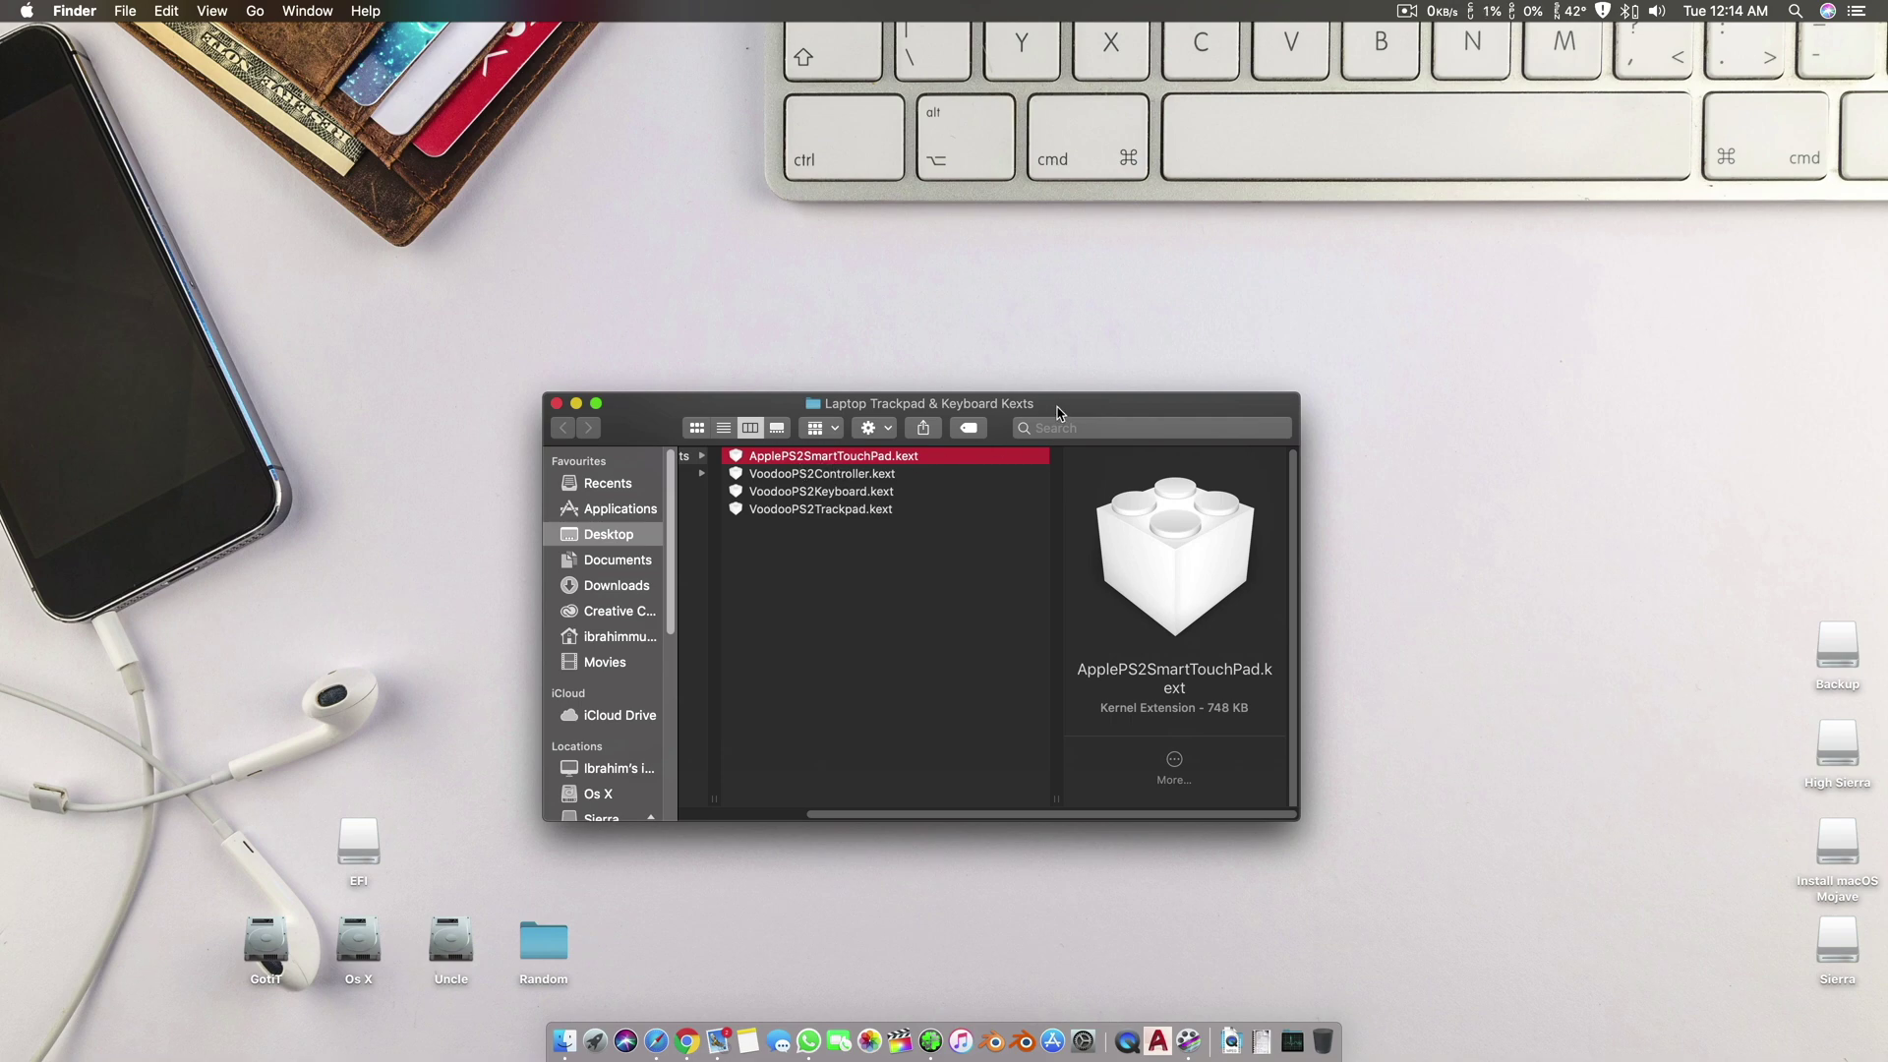
drag(1058, 411, 1044, 355)
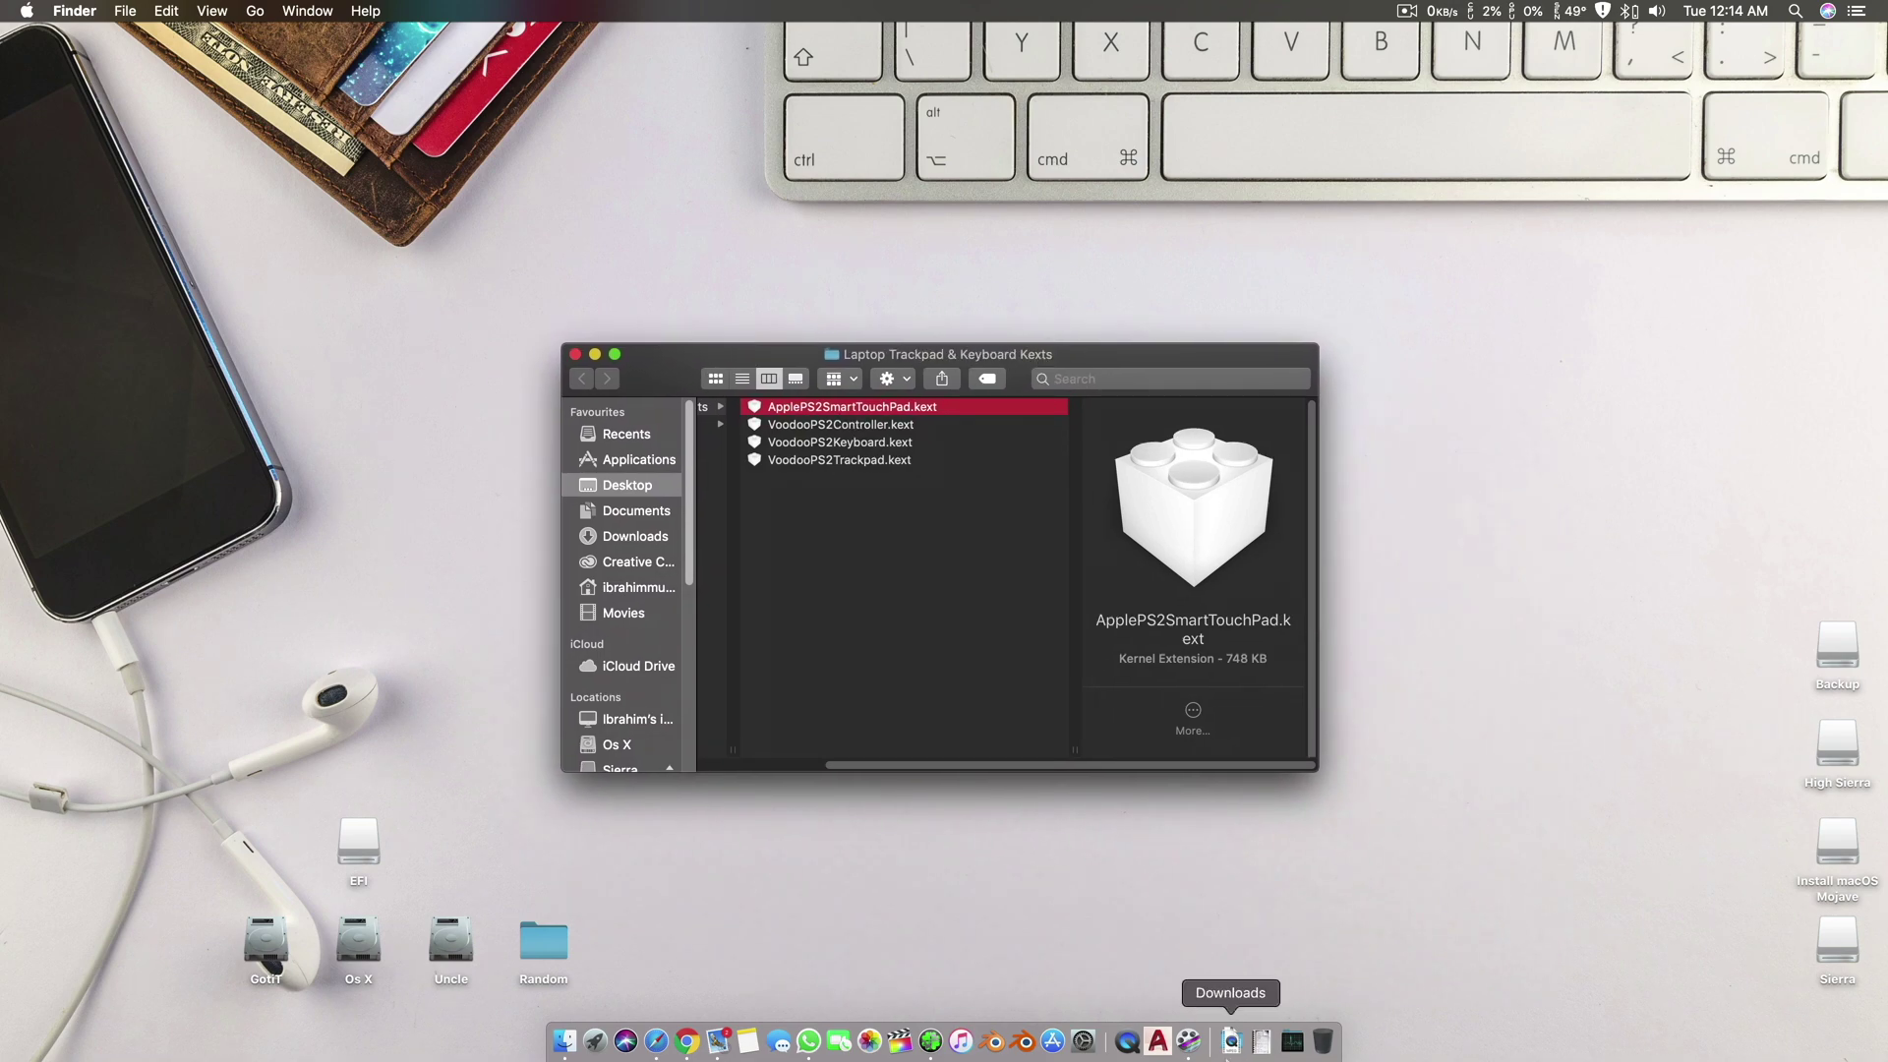
Launch Clover Configurator, list EFI partitions with Mount EFI, and open the SanDisk USB's EFI partition
click(932, 1040)
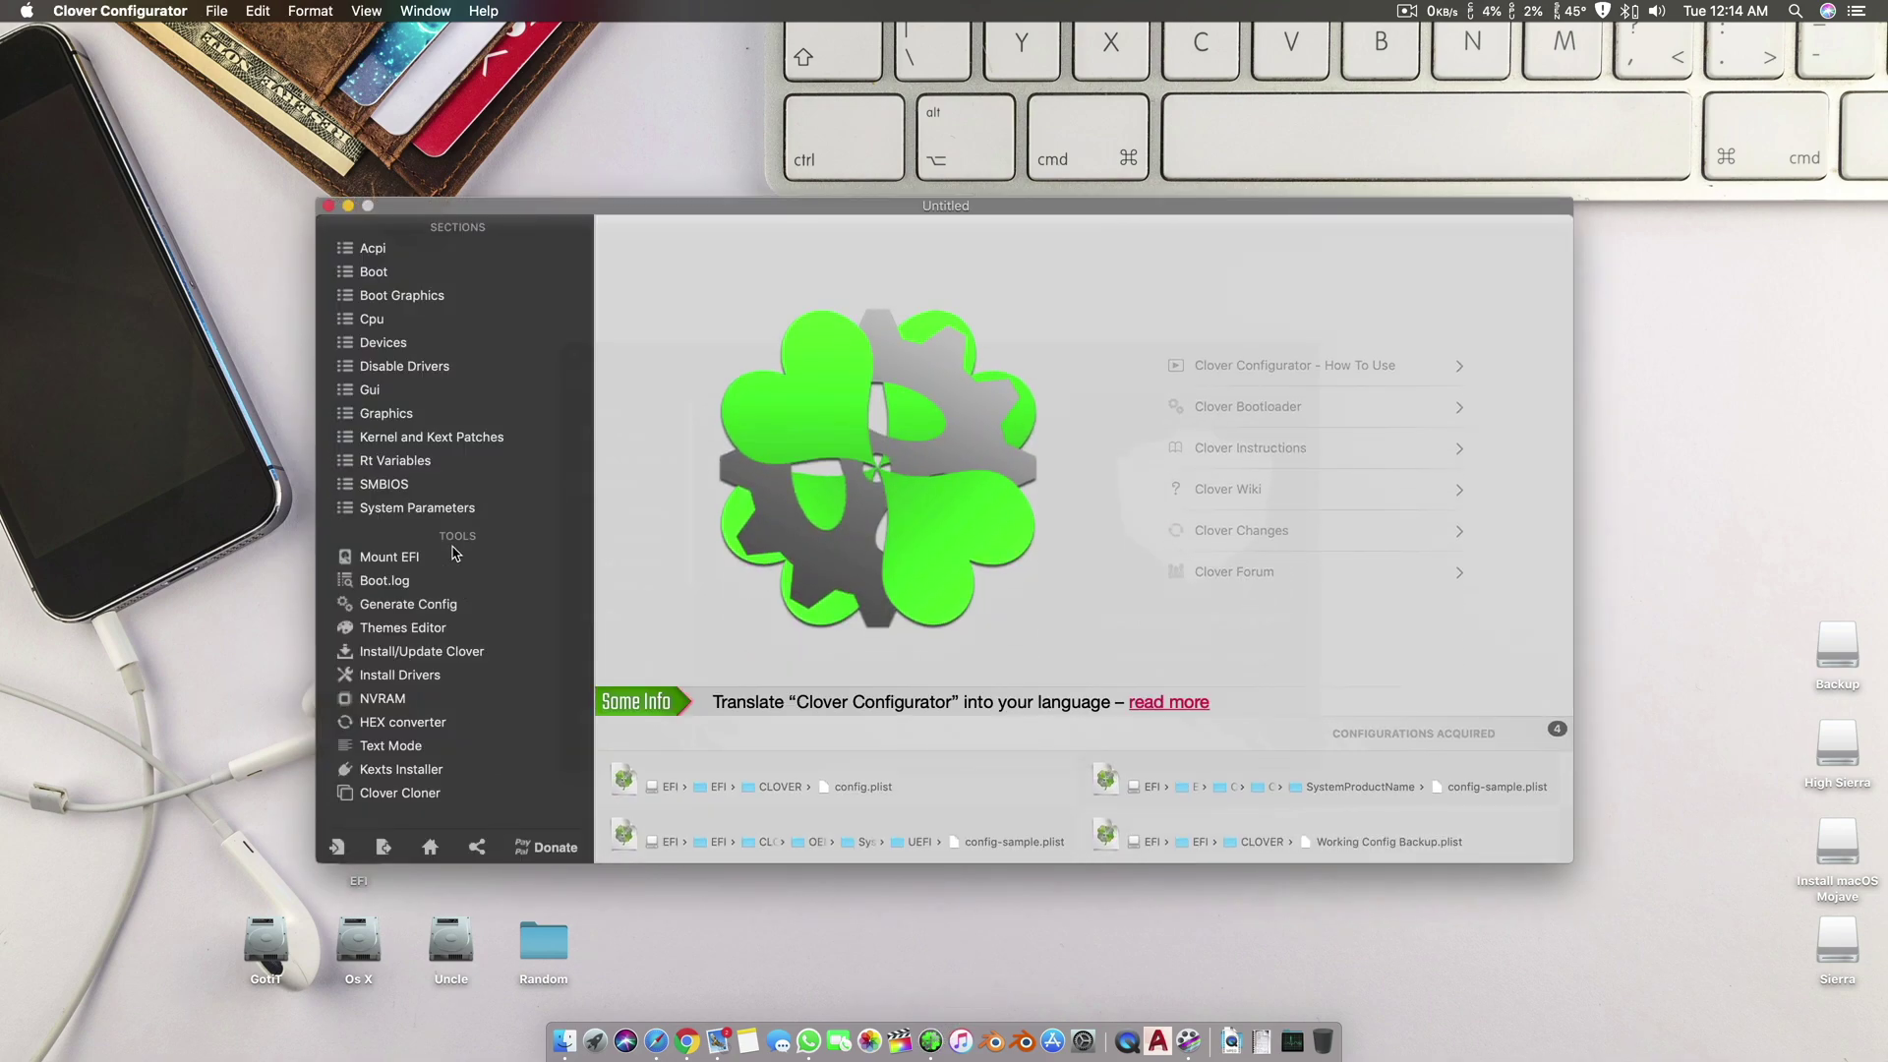
click(452, 561)
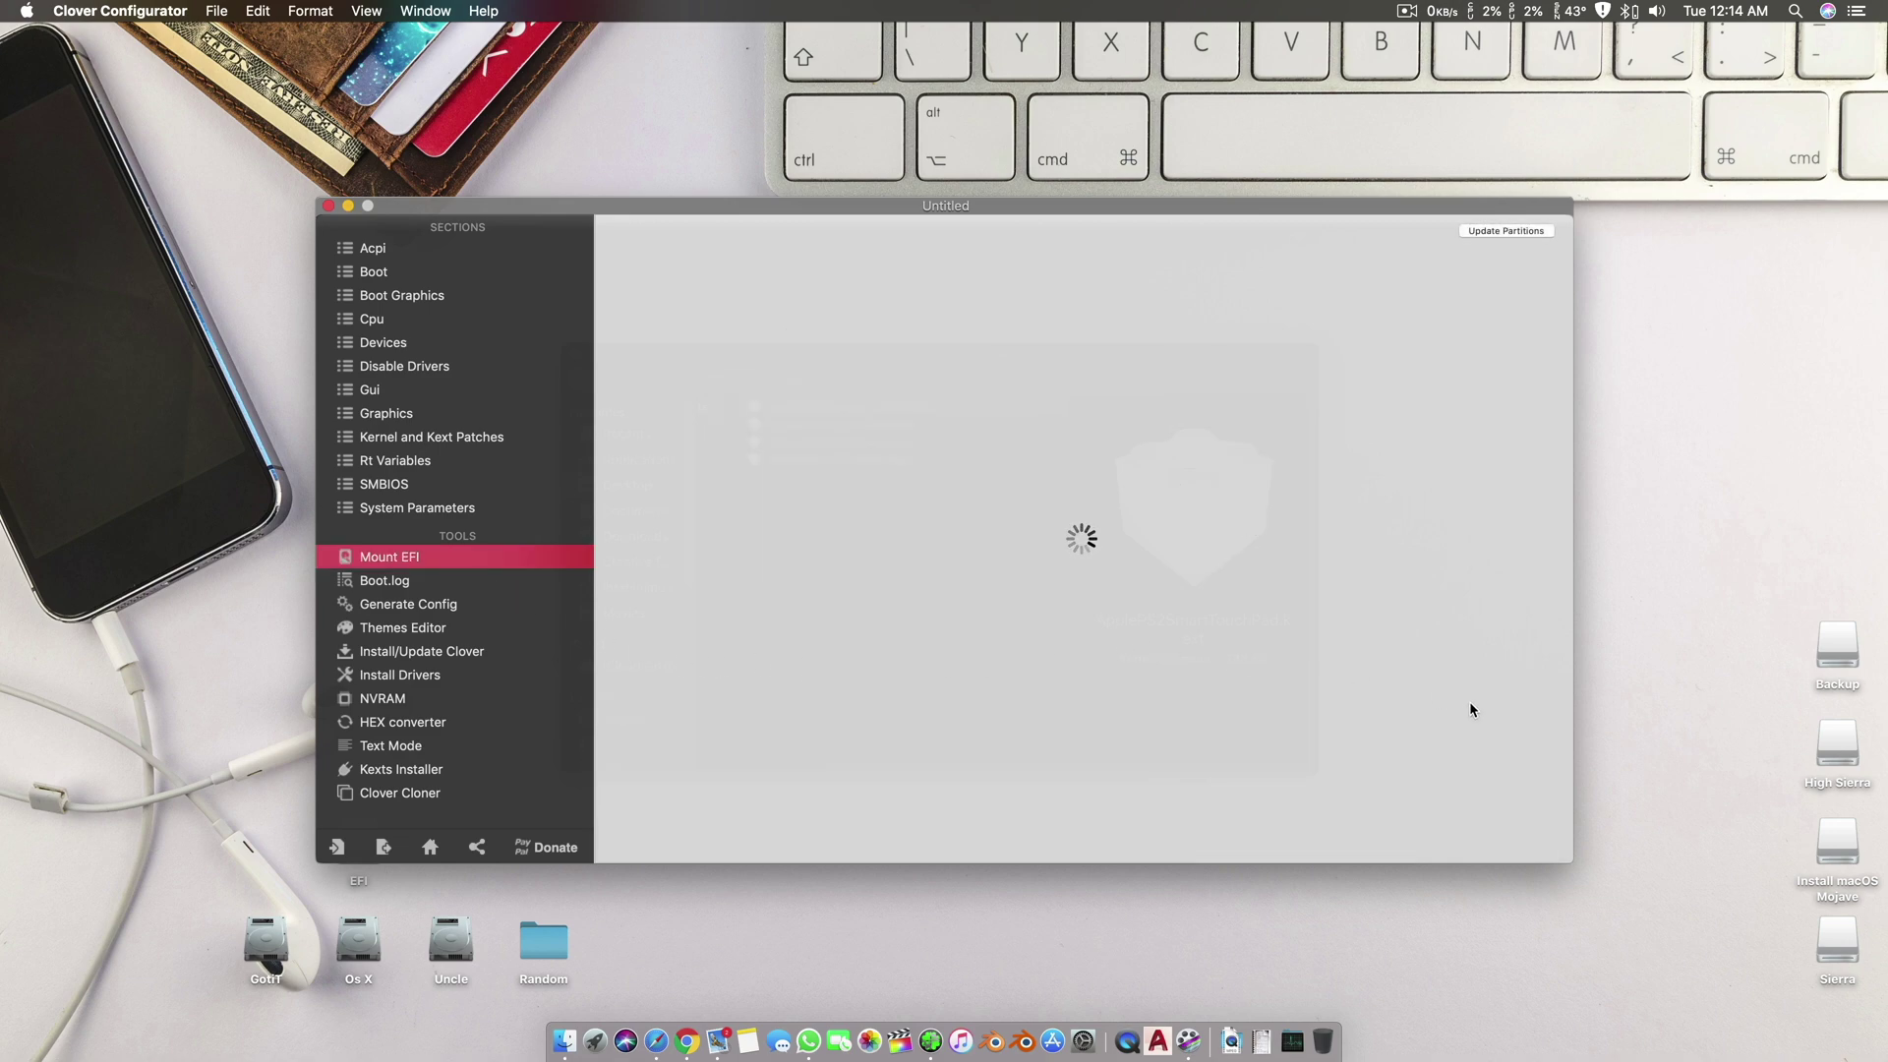
scroll(1467, 698, down, 2)
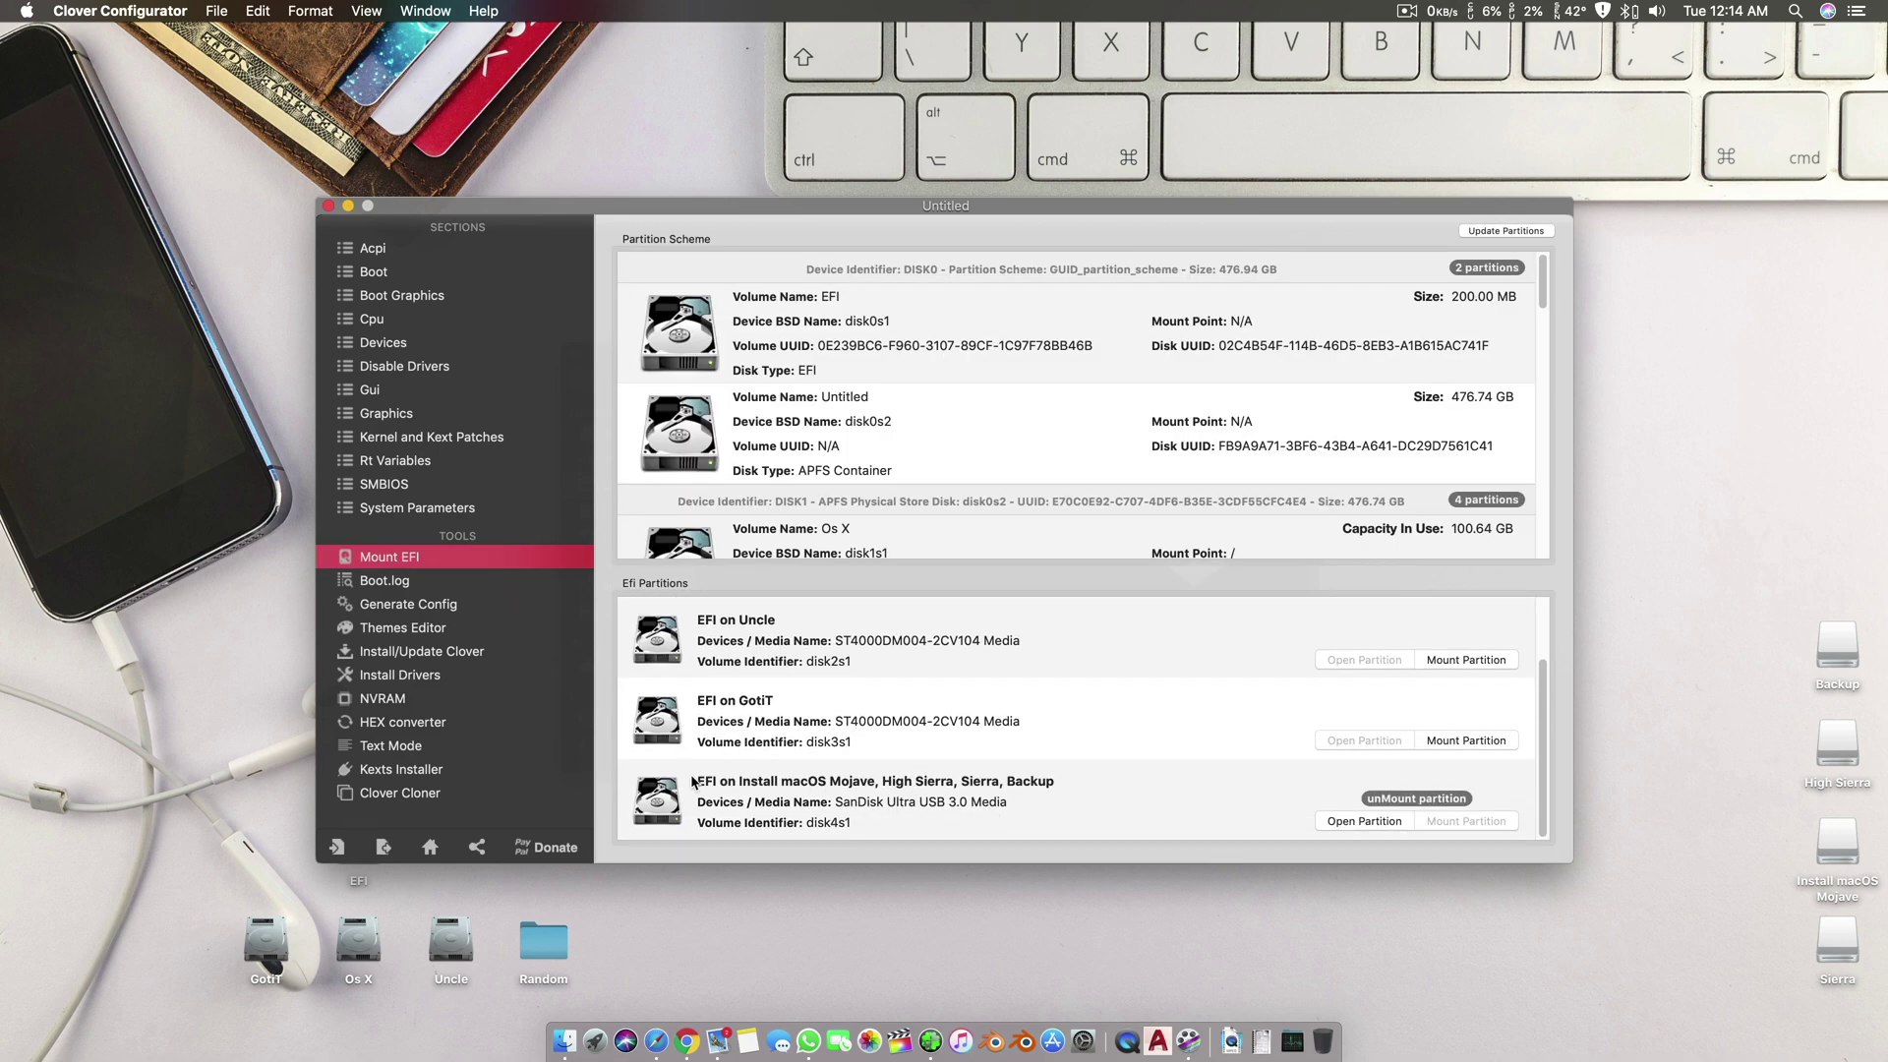
click(1395, 822)
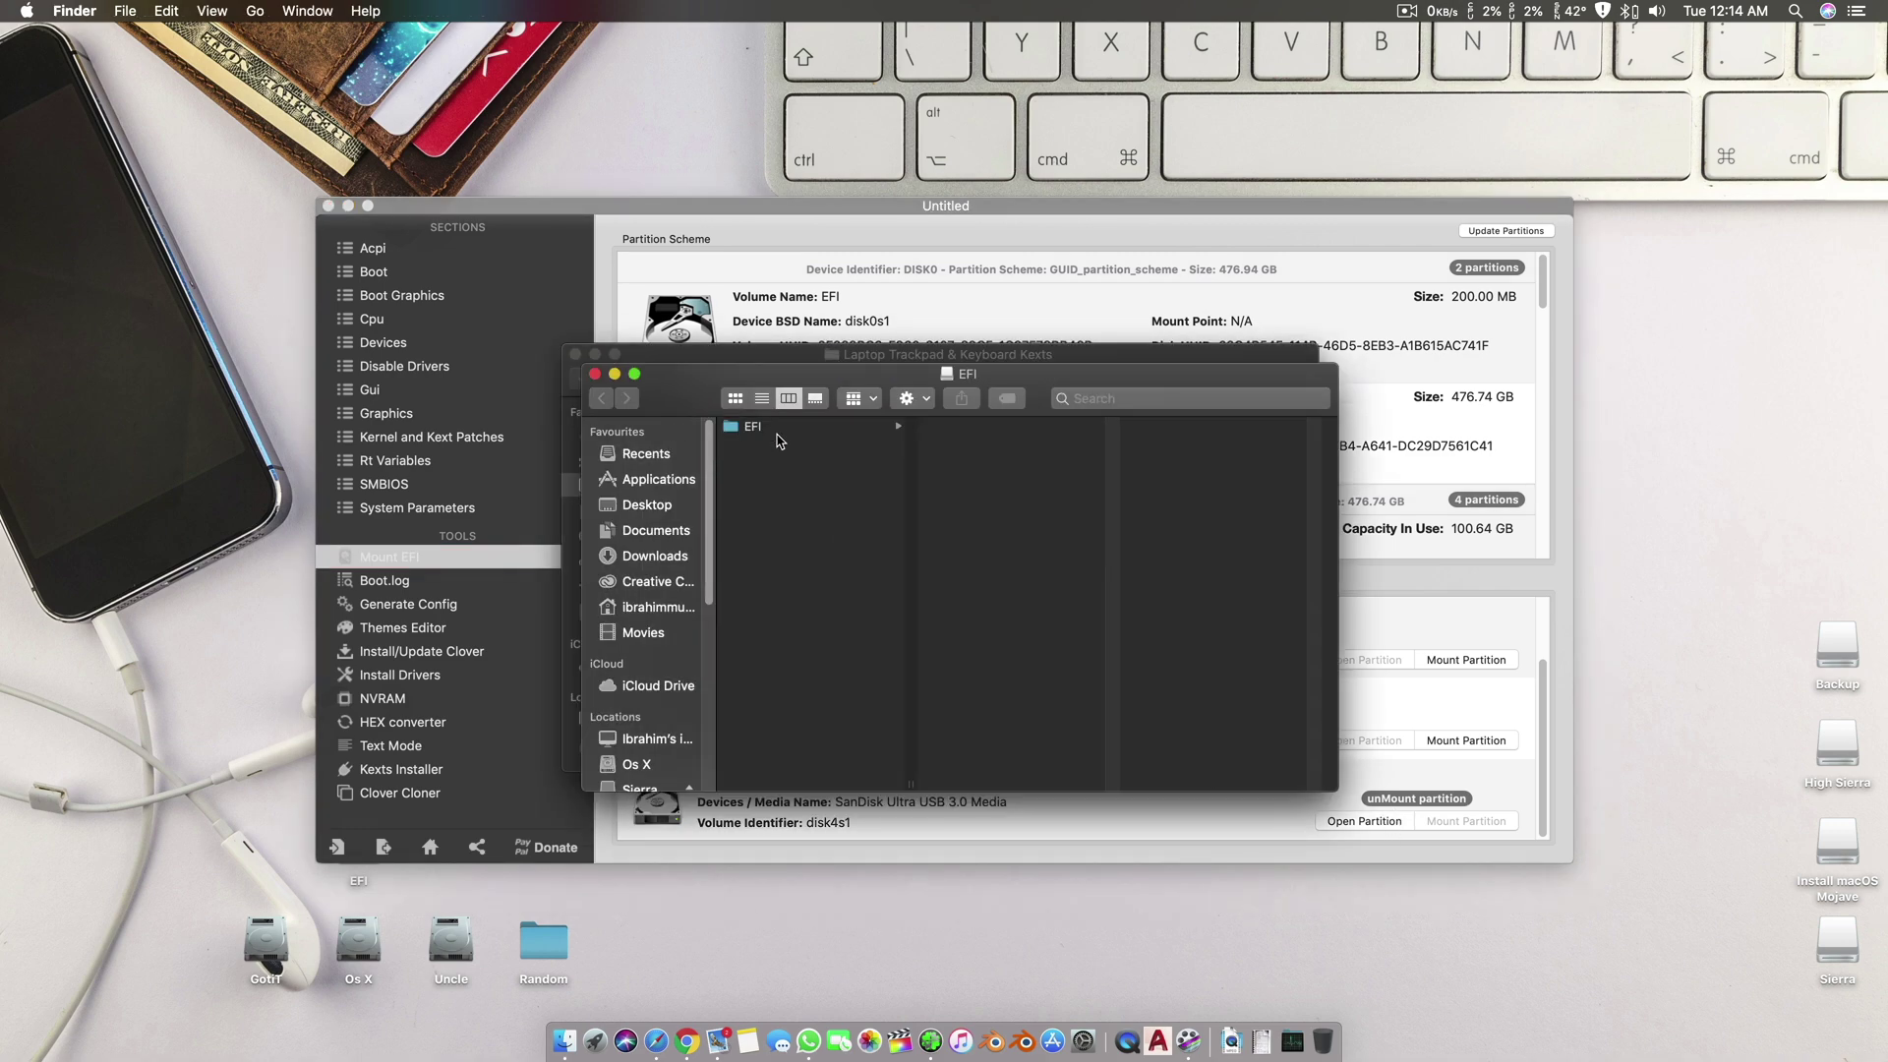
Browse to EFI/CLOVER/kexts/Other, reopen the trackpad kexts folder and select all four kexts
click(778, 430)
click(994, 462)
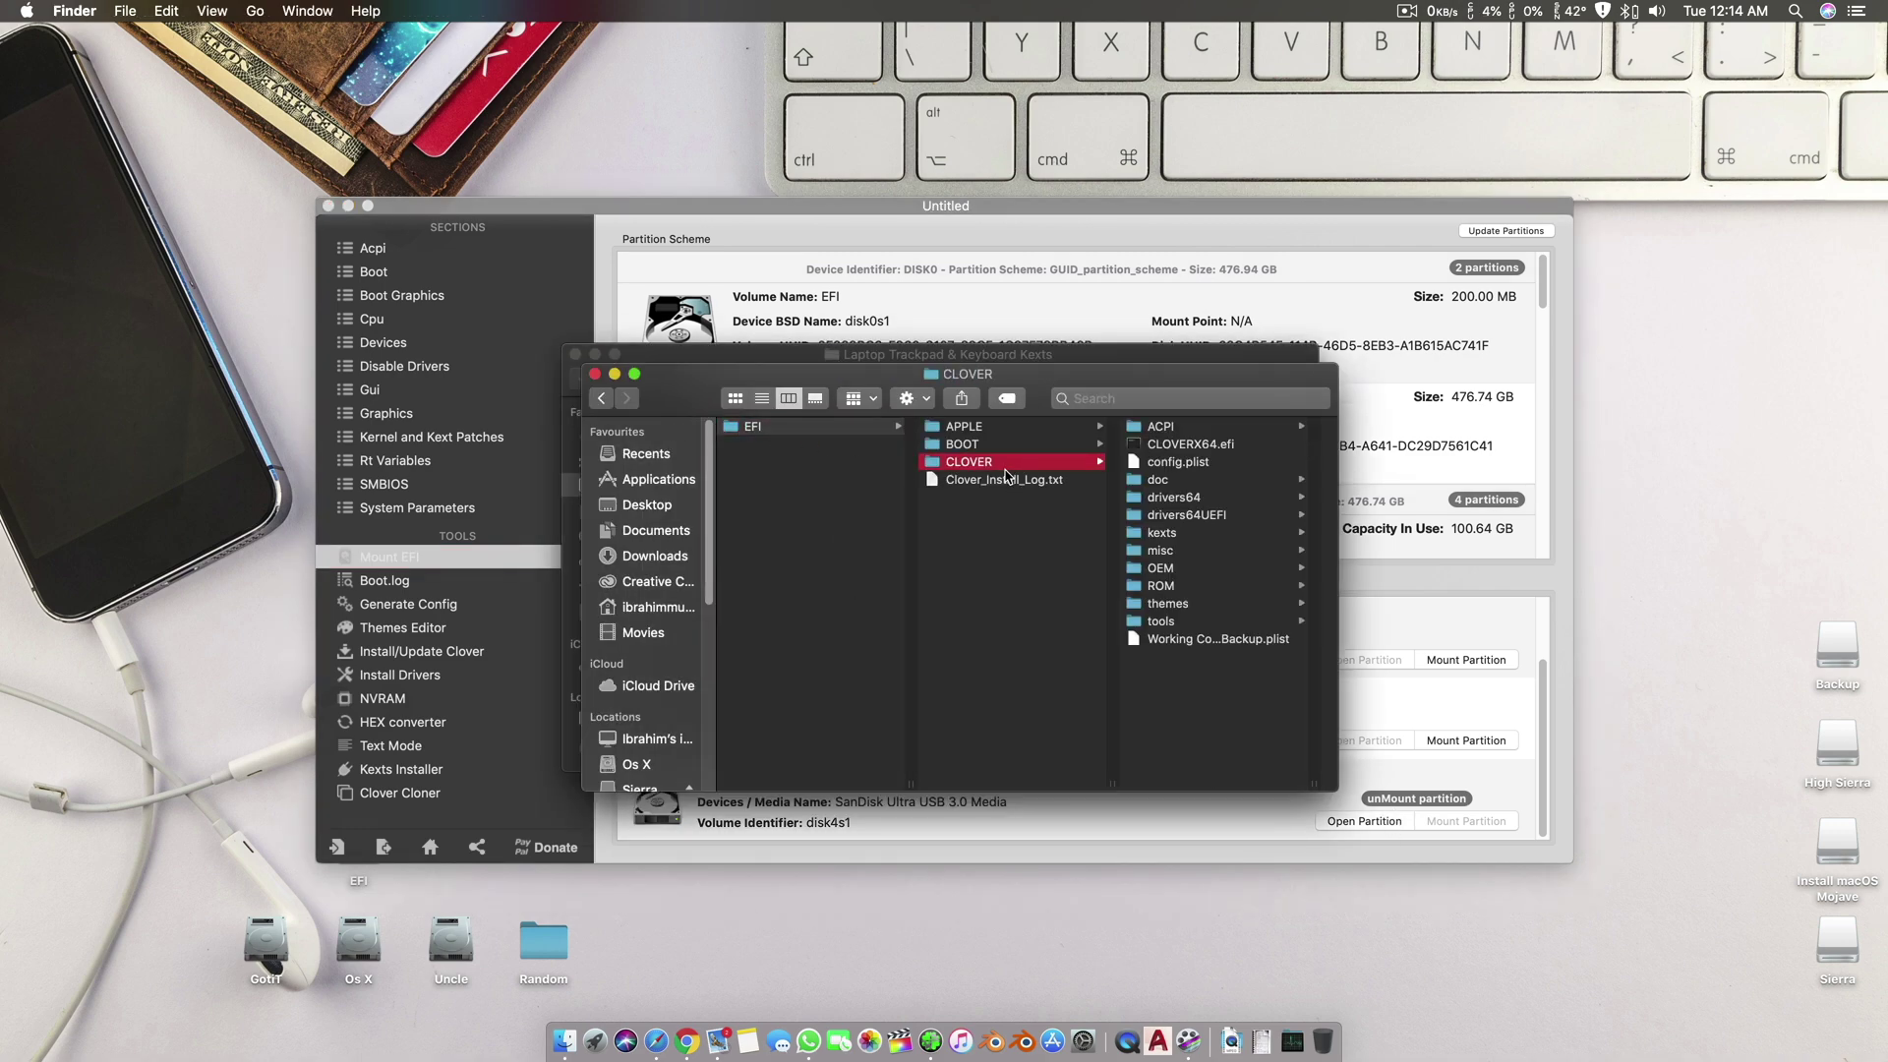
click(1198, 536)
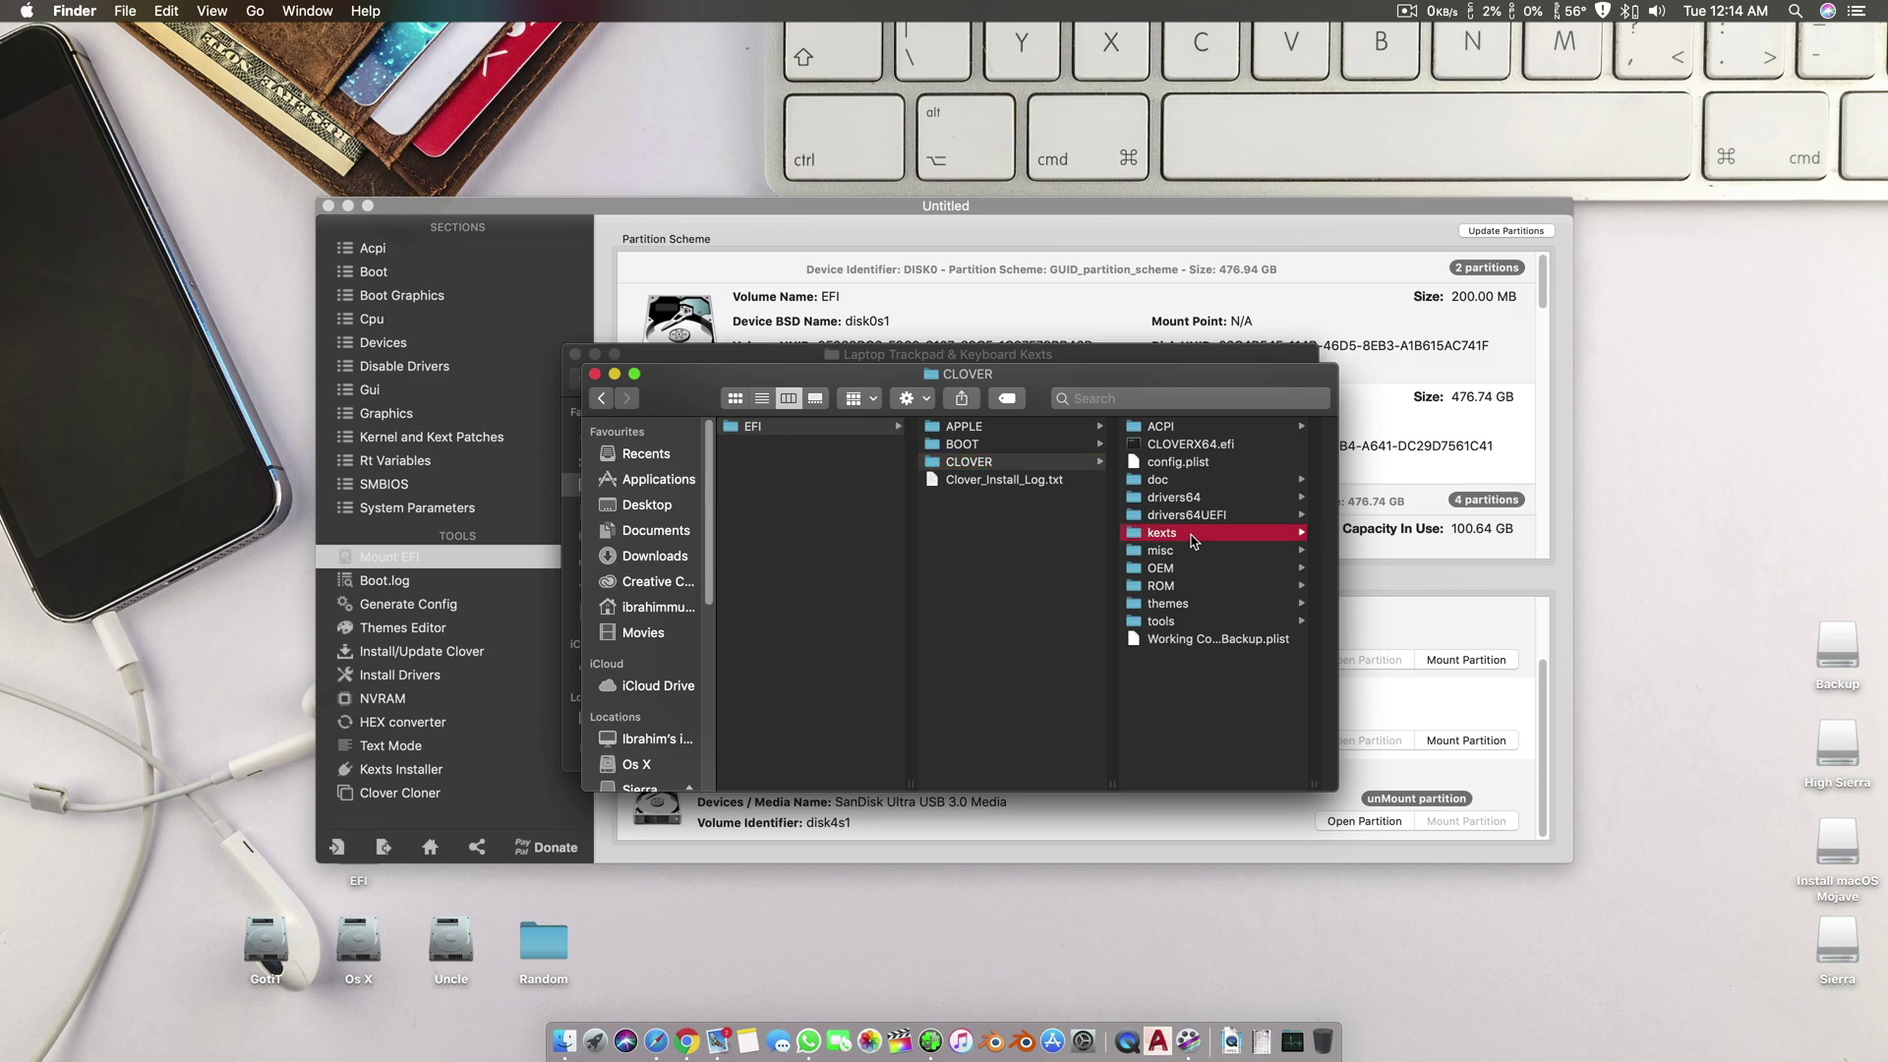
click(1216, 429)
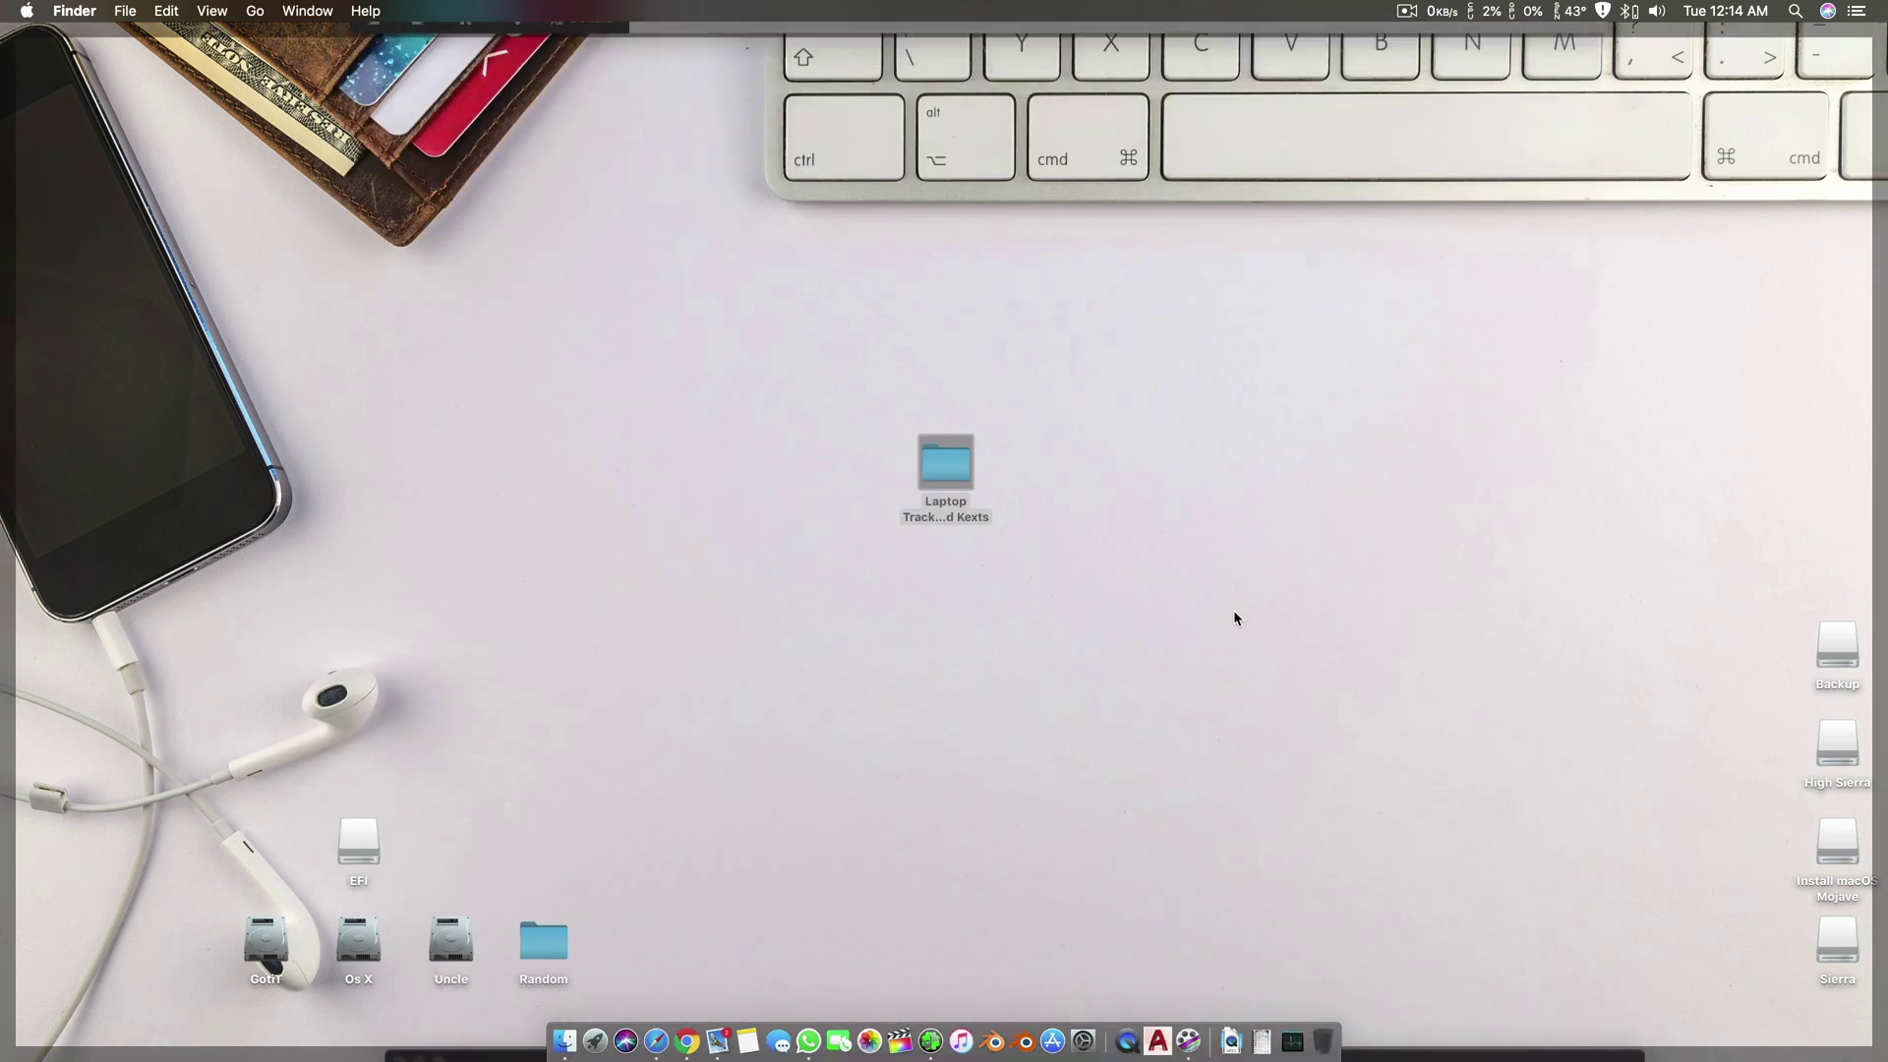
double_click(947, 458)
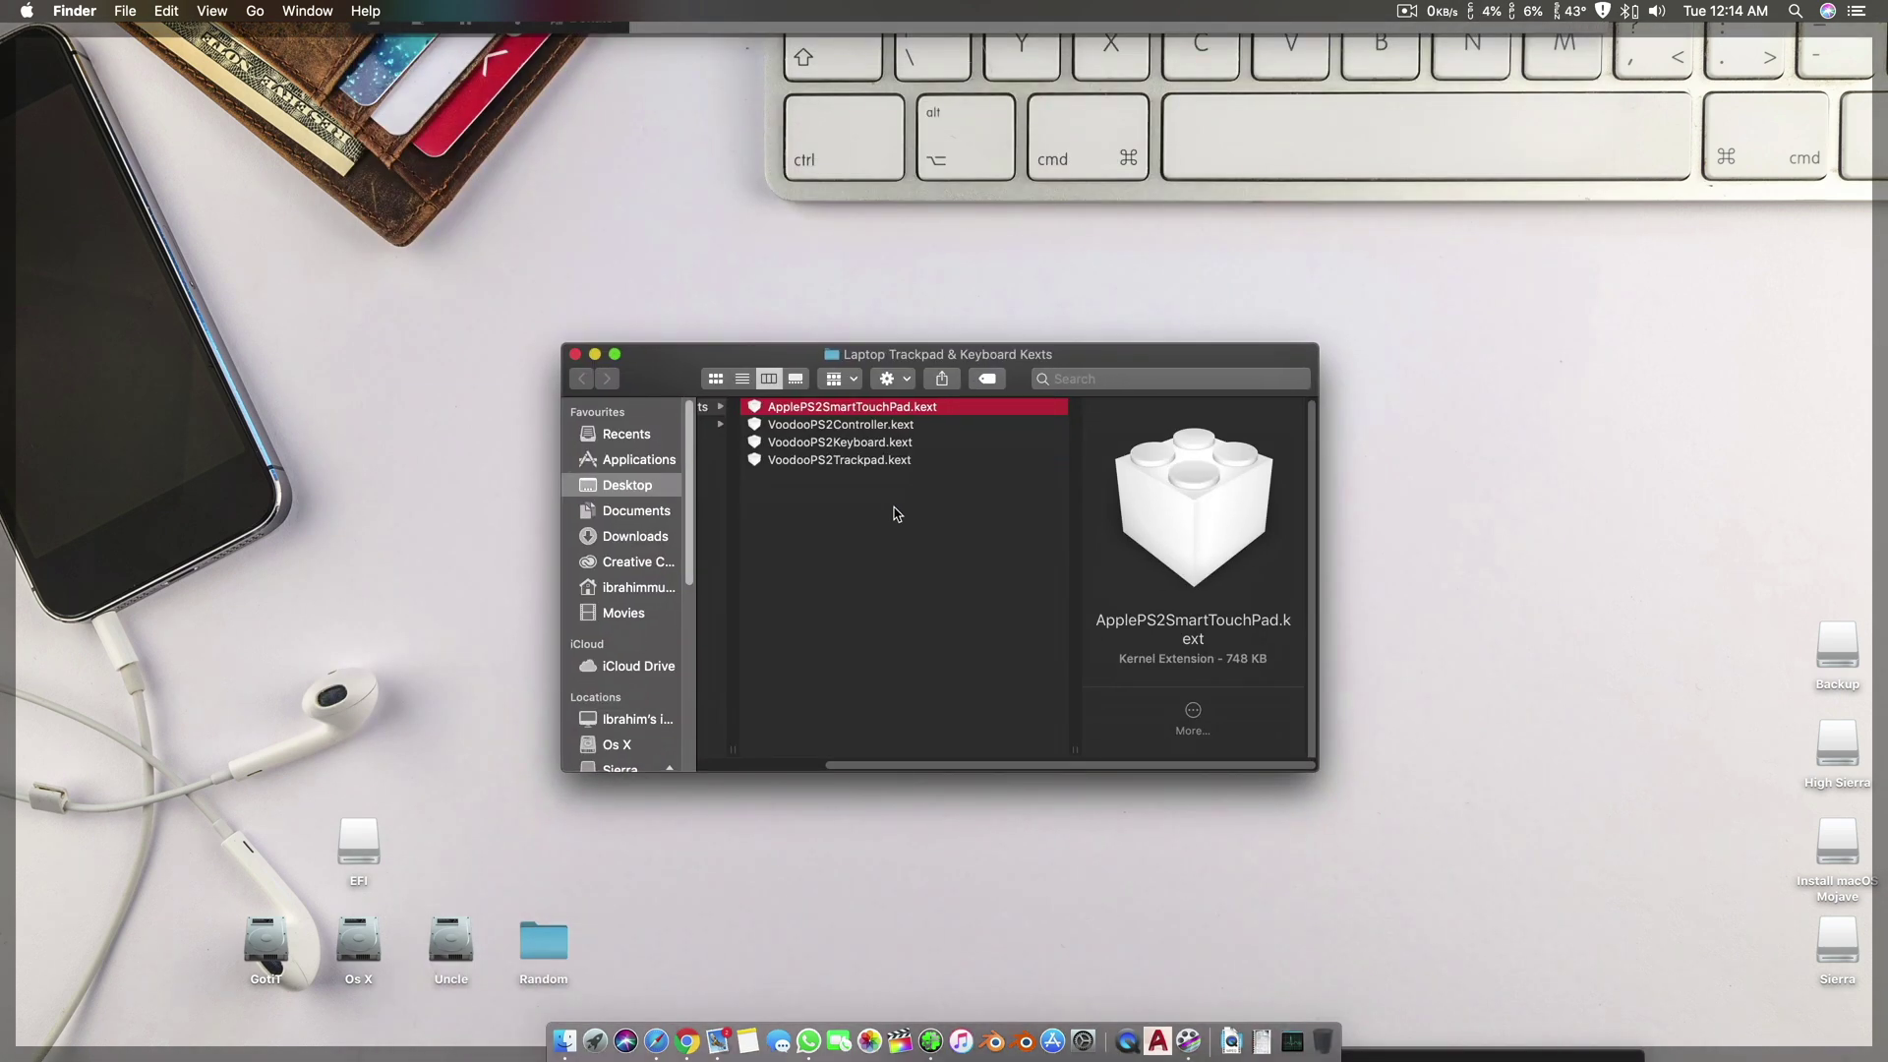
key(super+a)
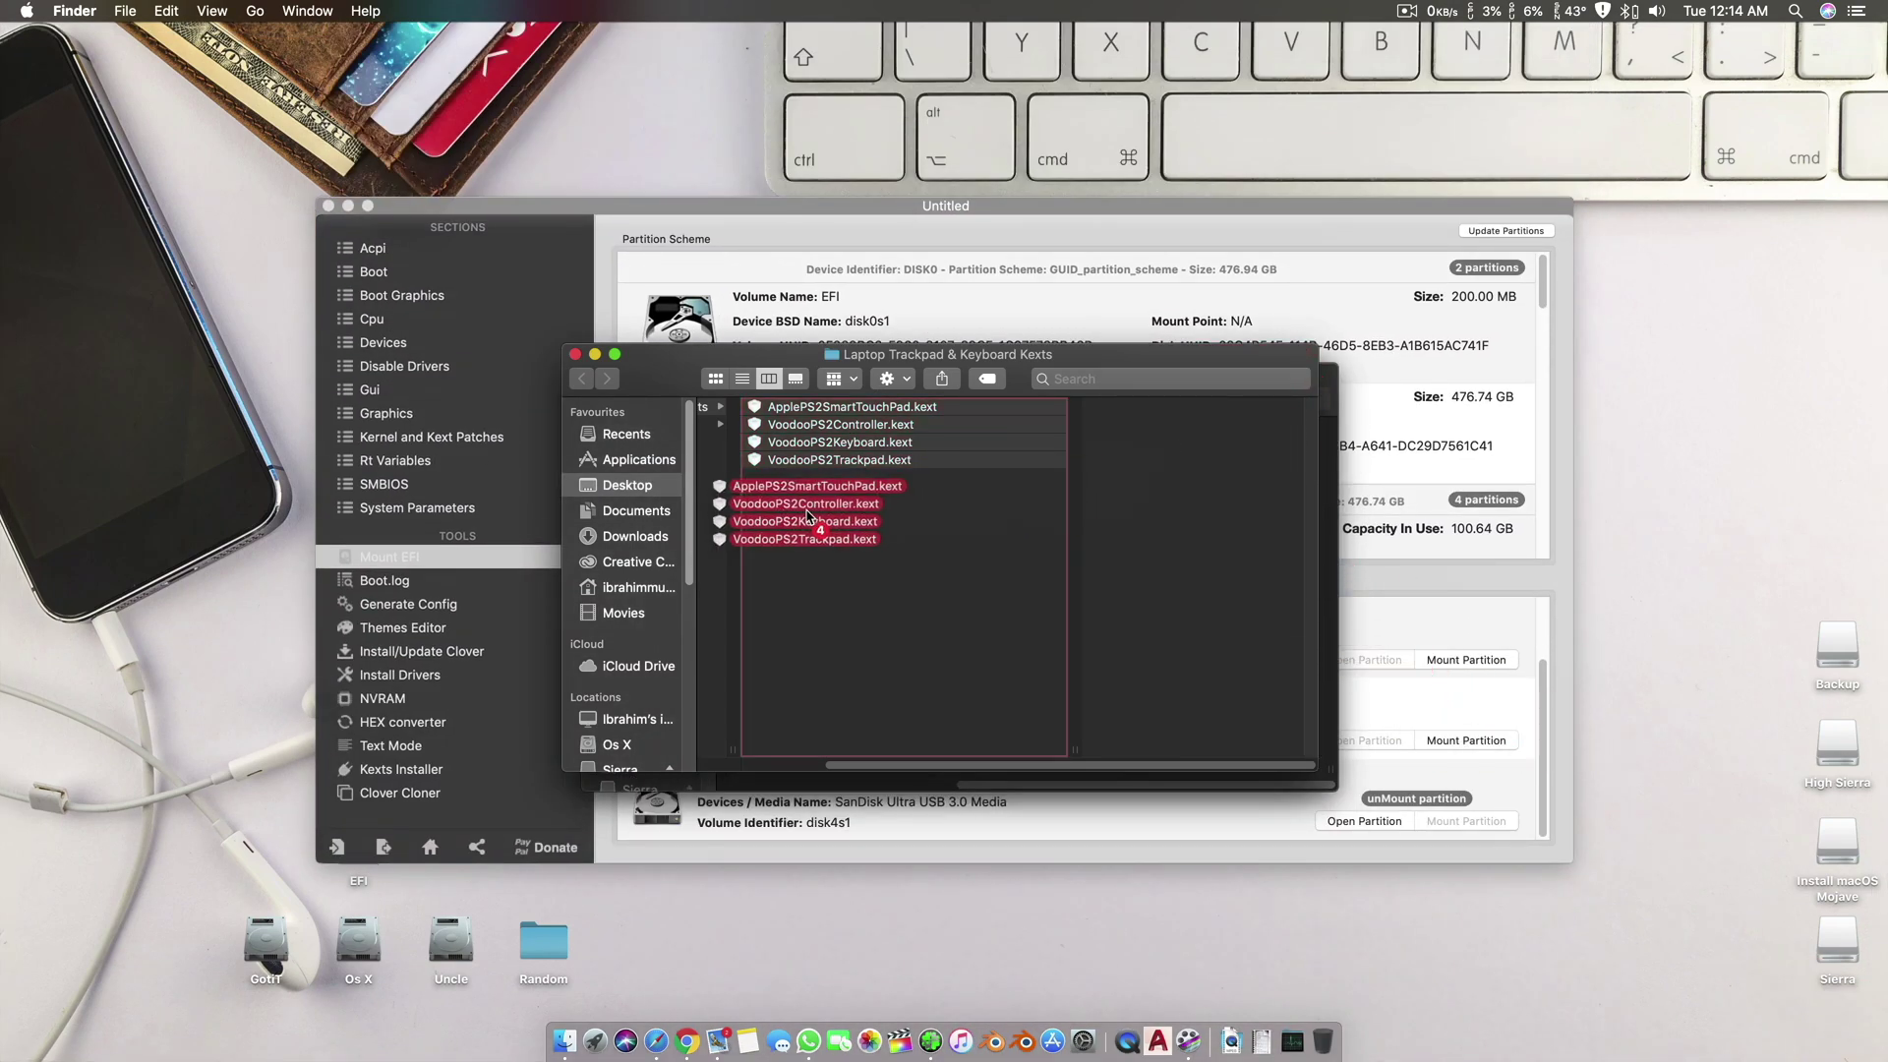
Copy the four kexts into the Other folder, replacing the existing copies
drag(969, 386, 527, 472)
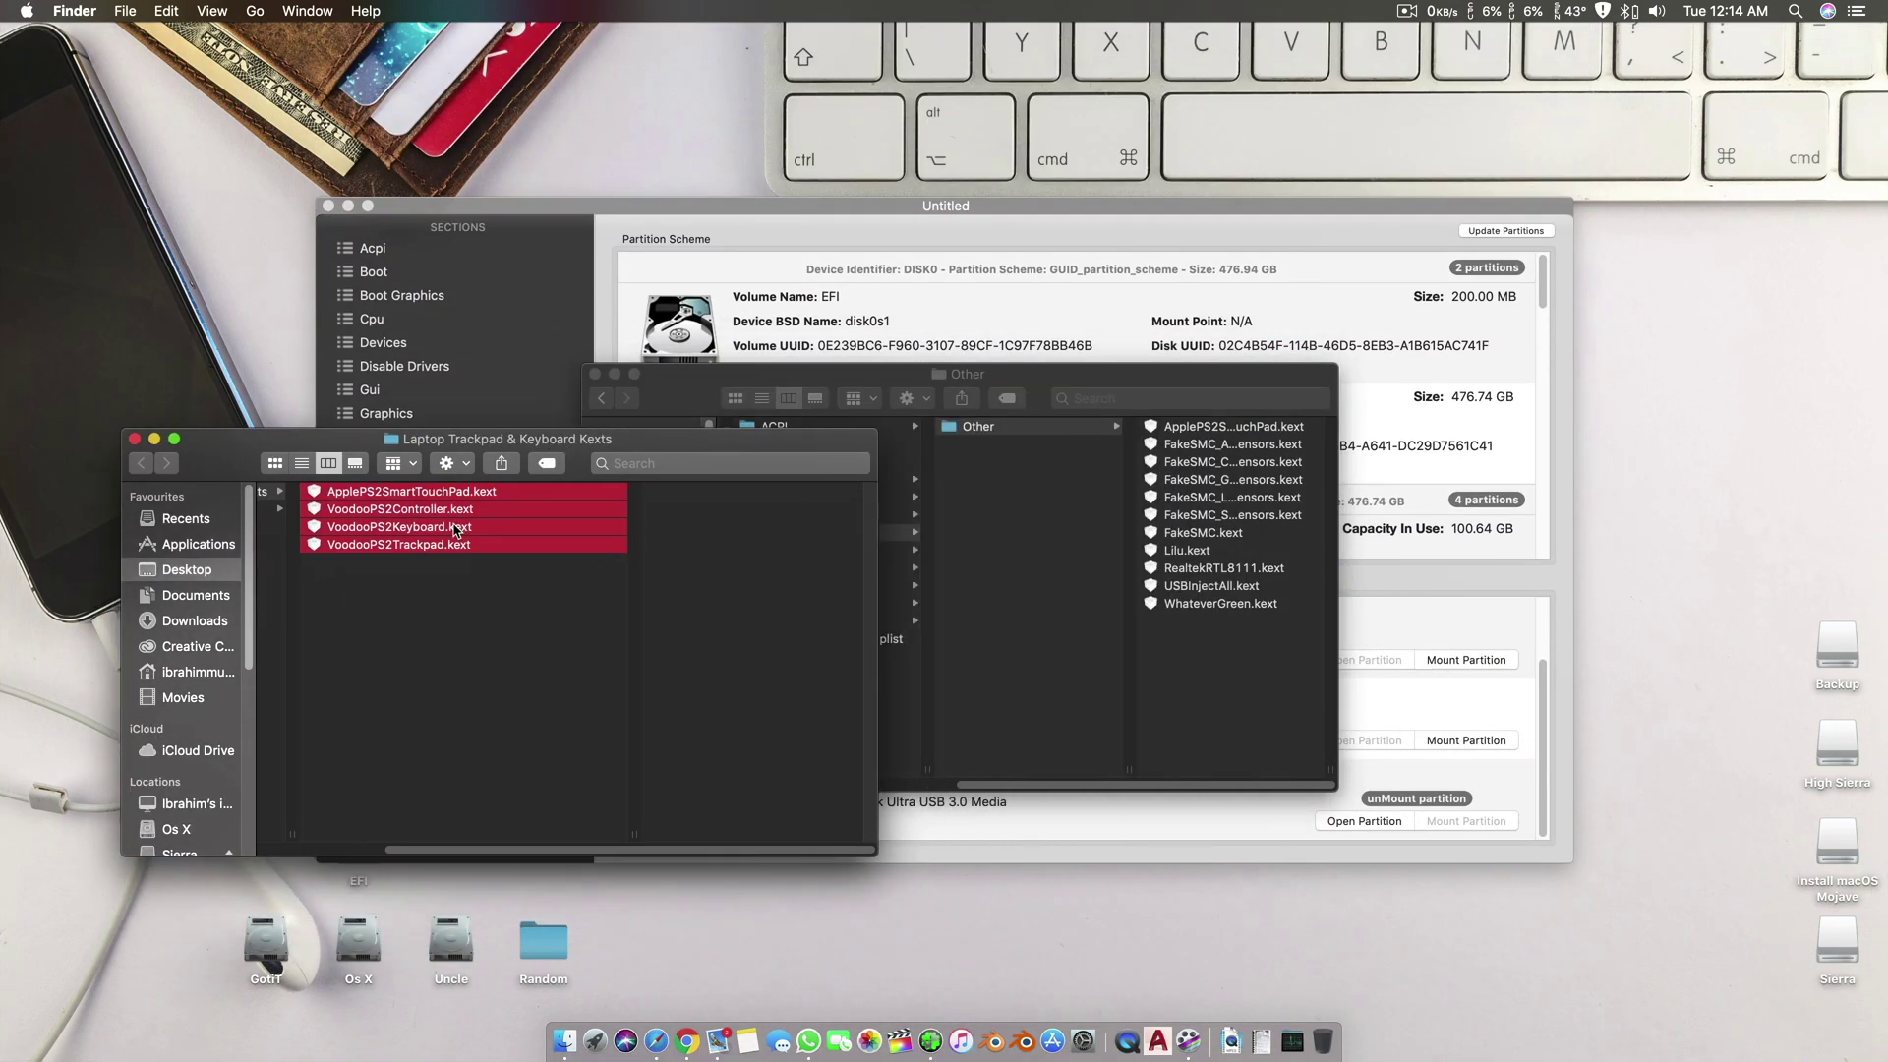
drag(457, 531, 1234, 753)
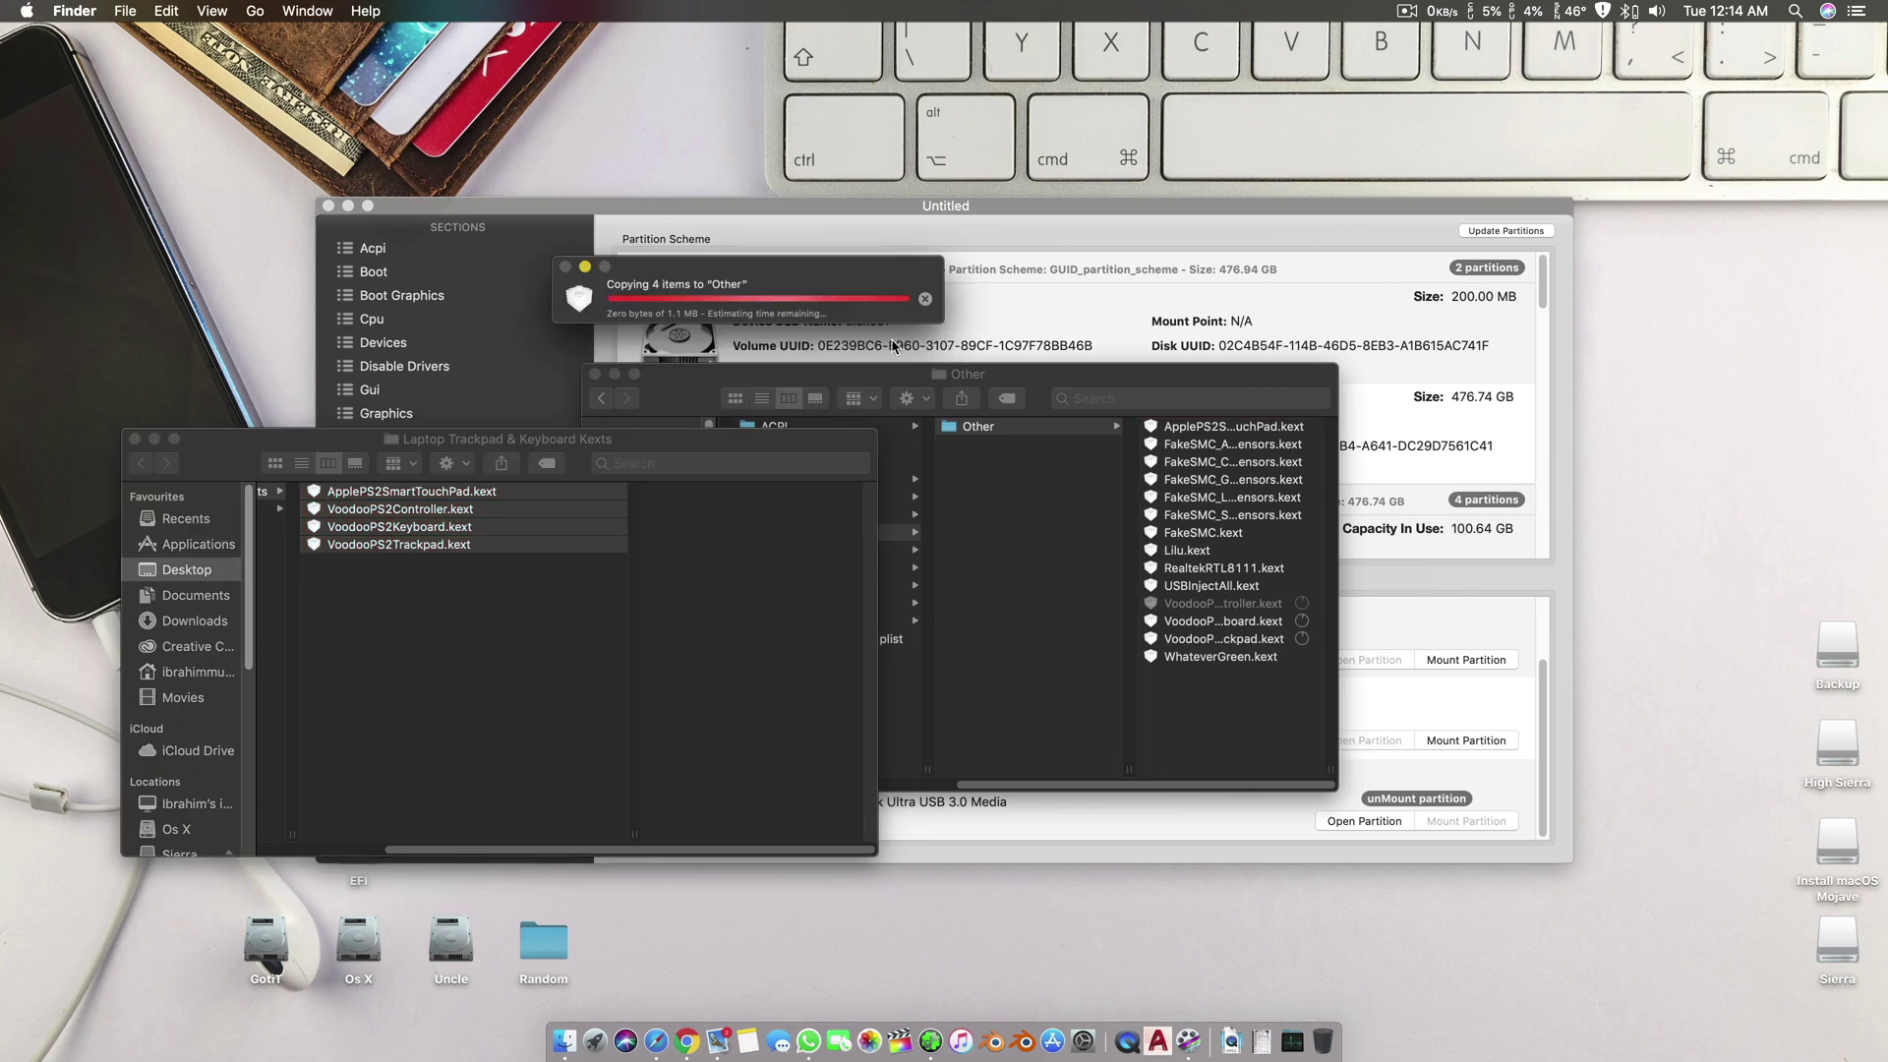
click(891, 338)
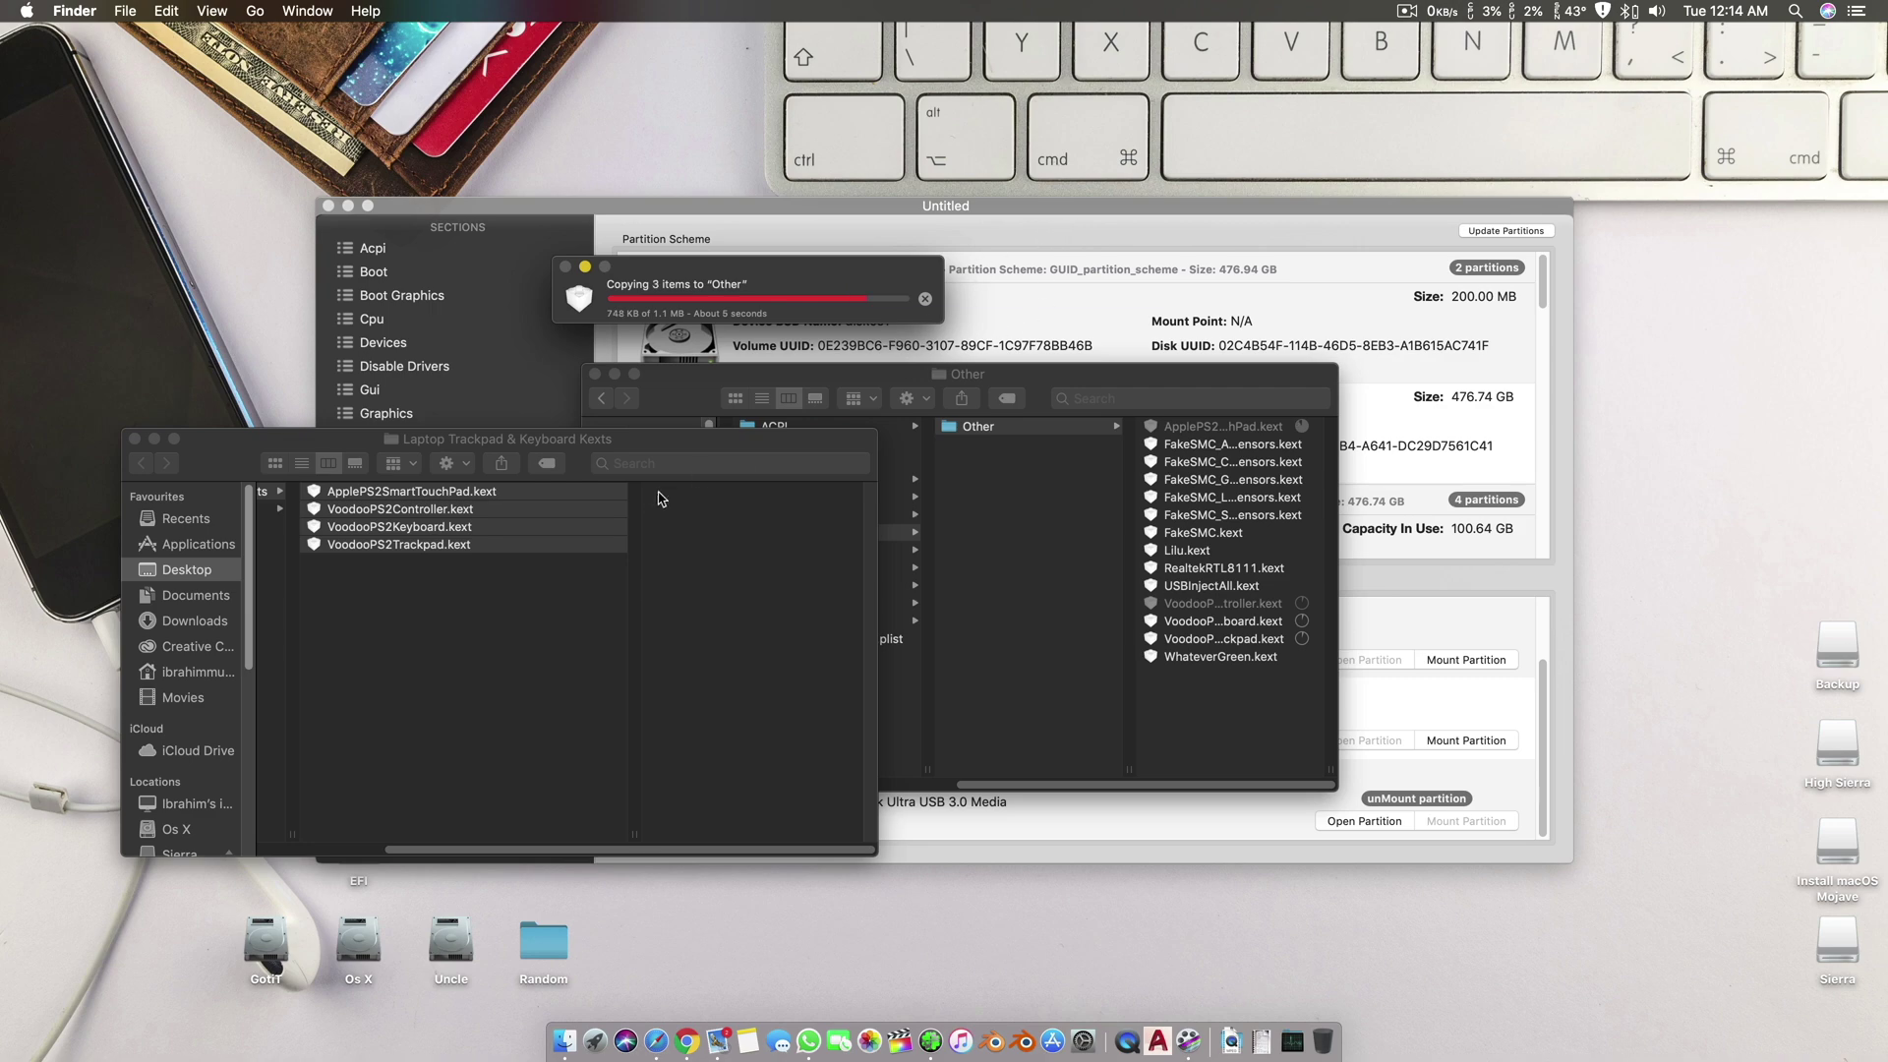
Review ApplePS2SmartTouchPad.kext and the three VoodooPS2 kexts in the laptop kexts window
click(439, 500)
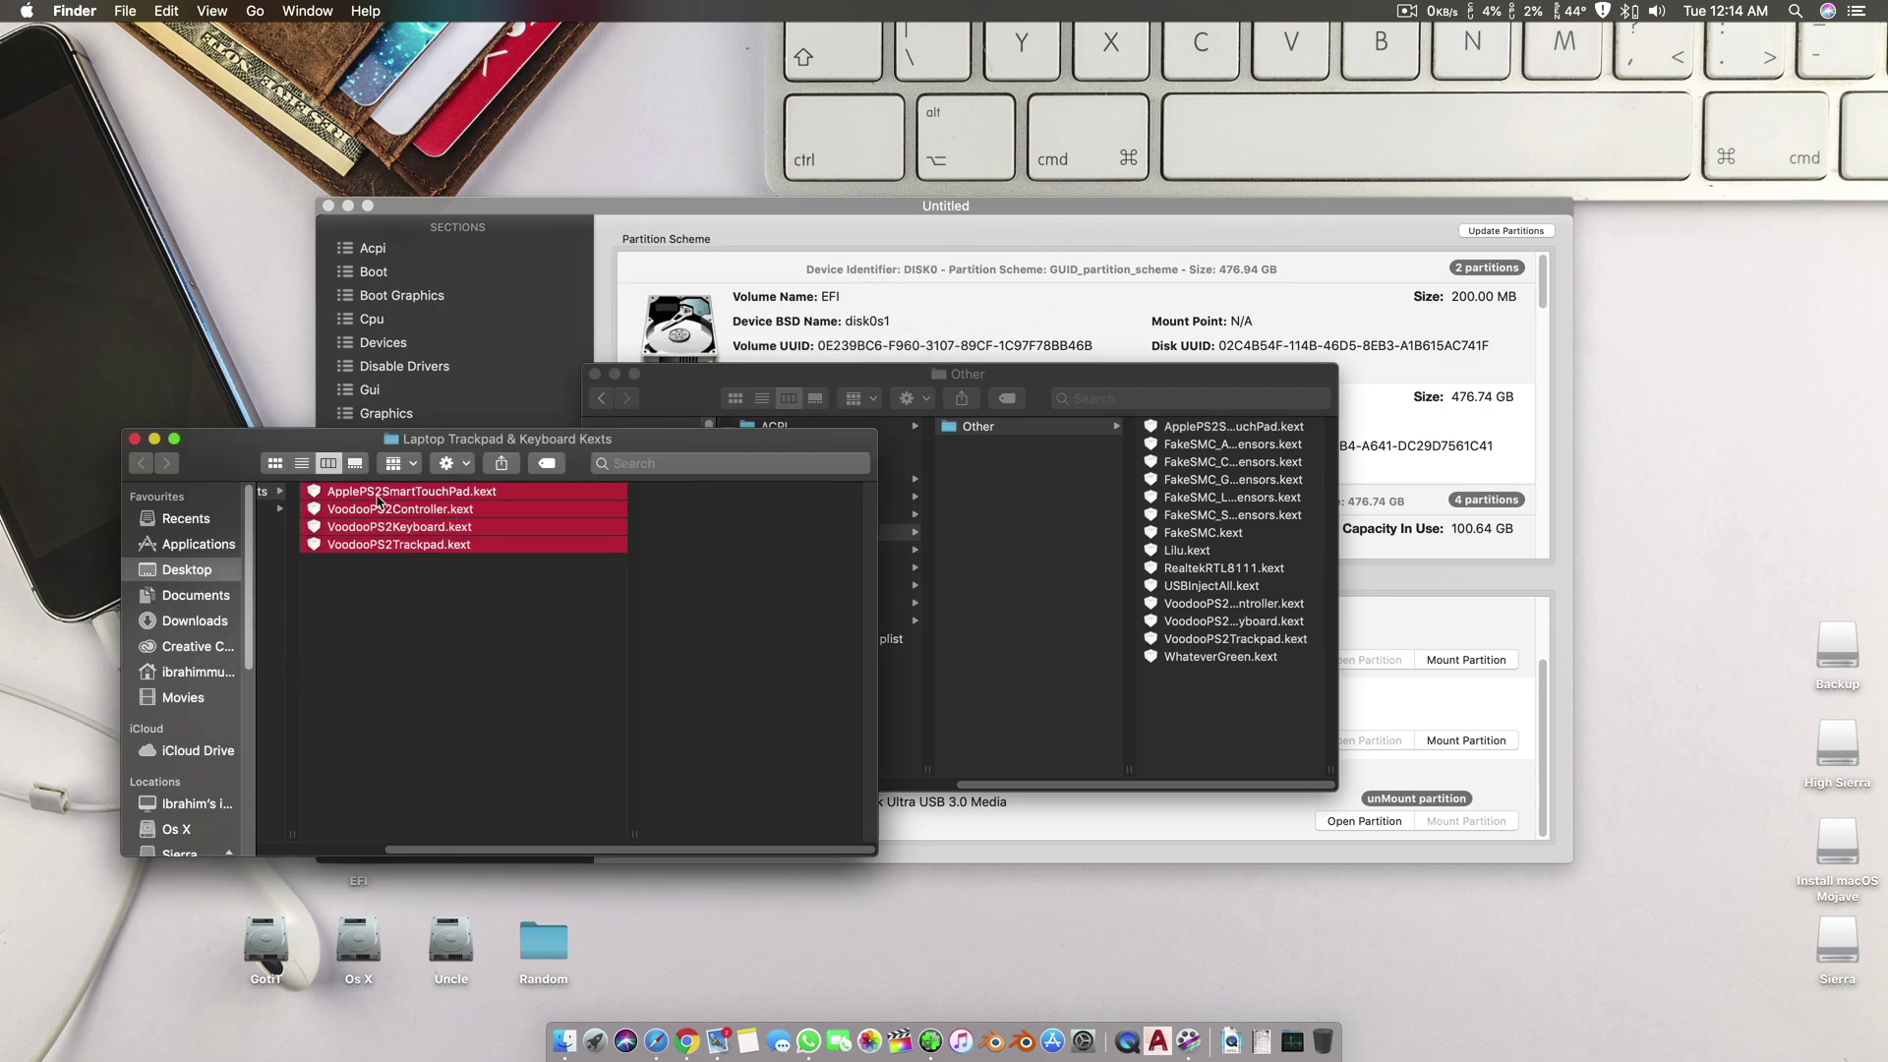
click(478, 580)
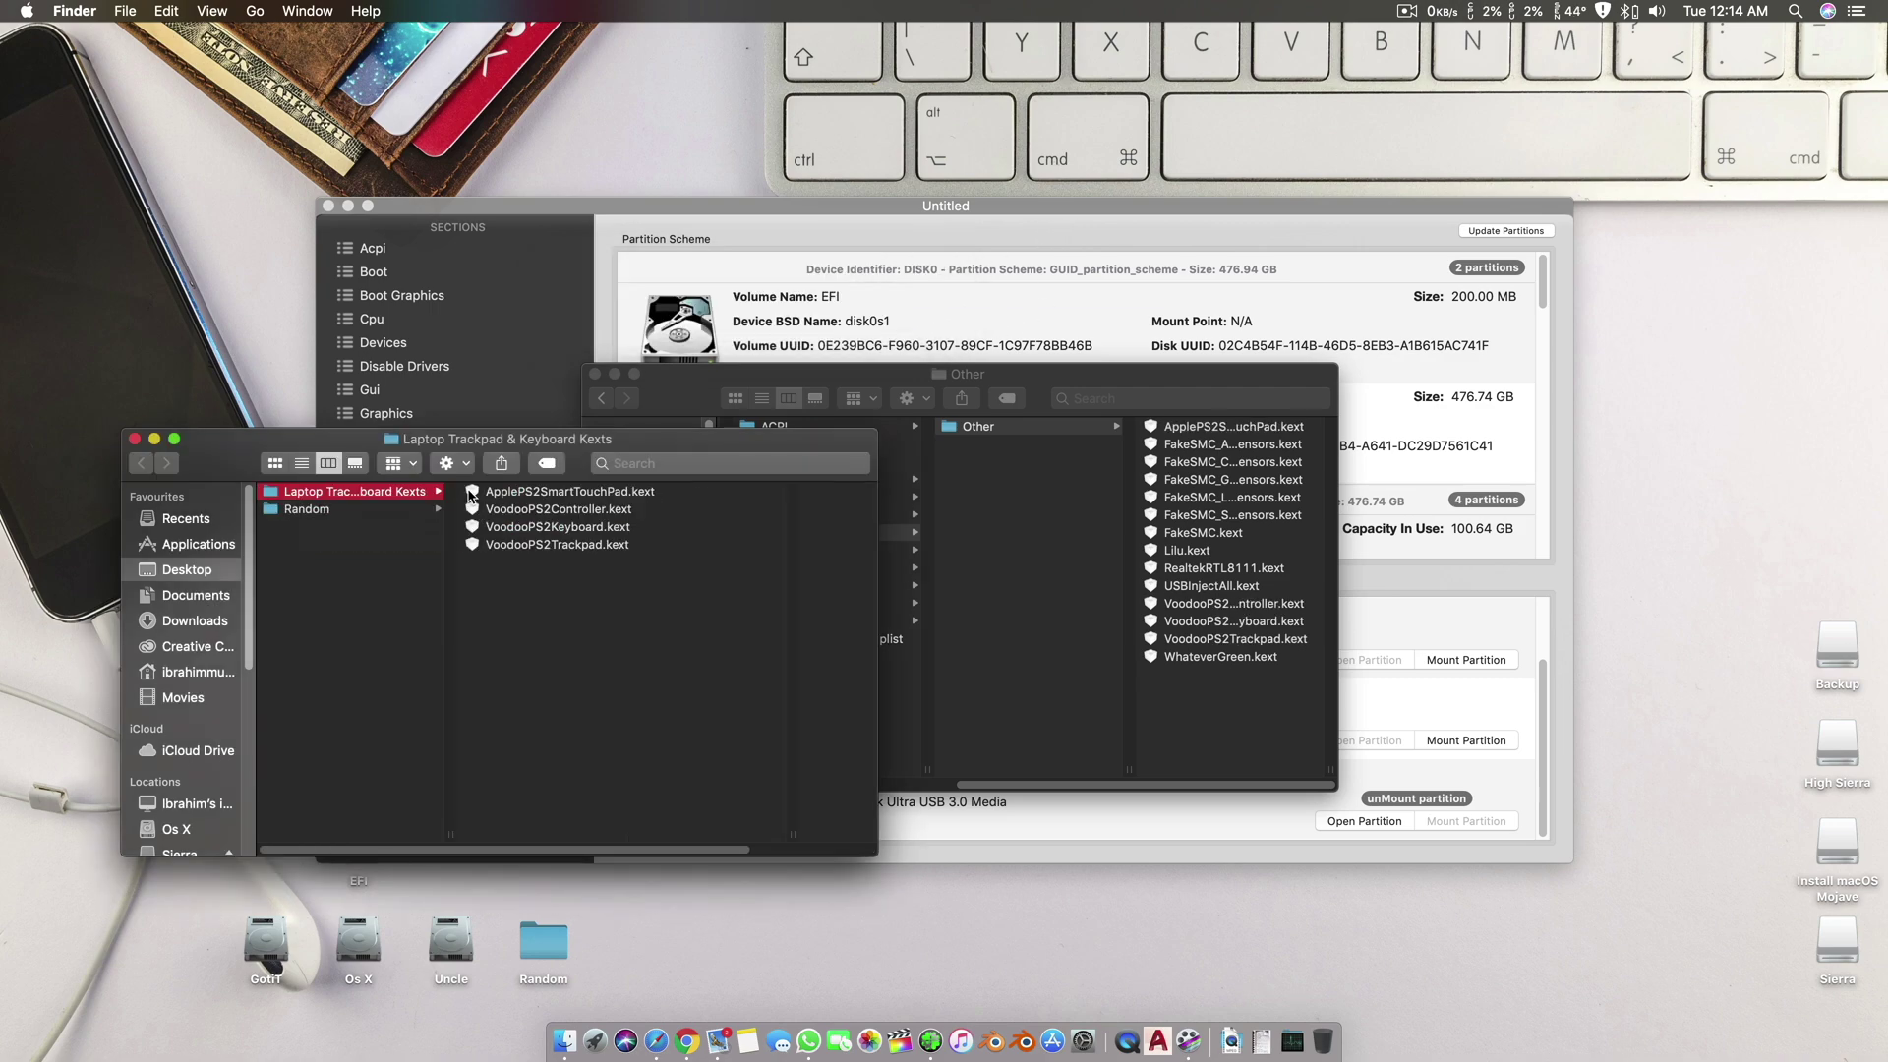
click(474, 494)
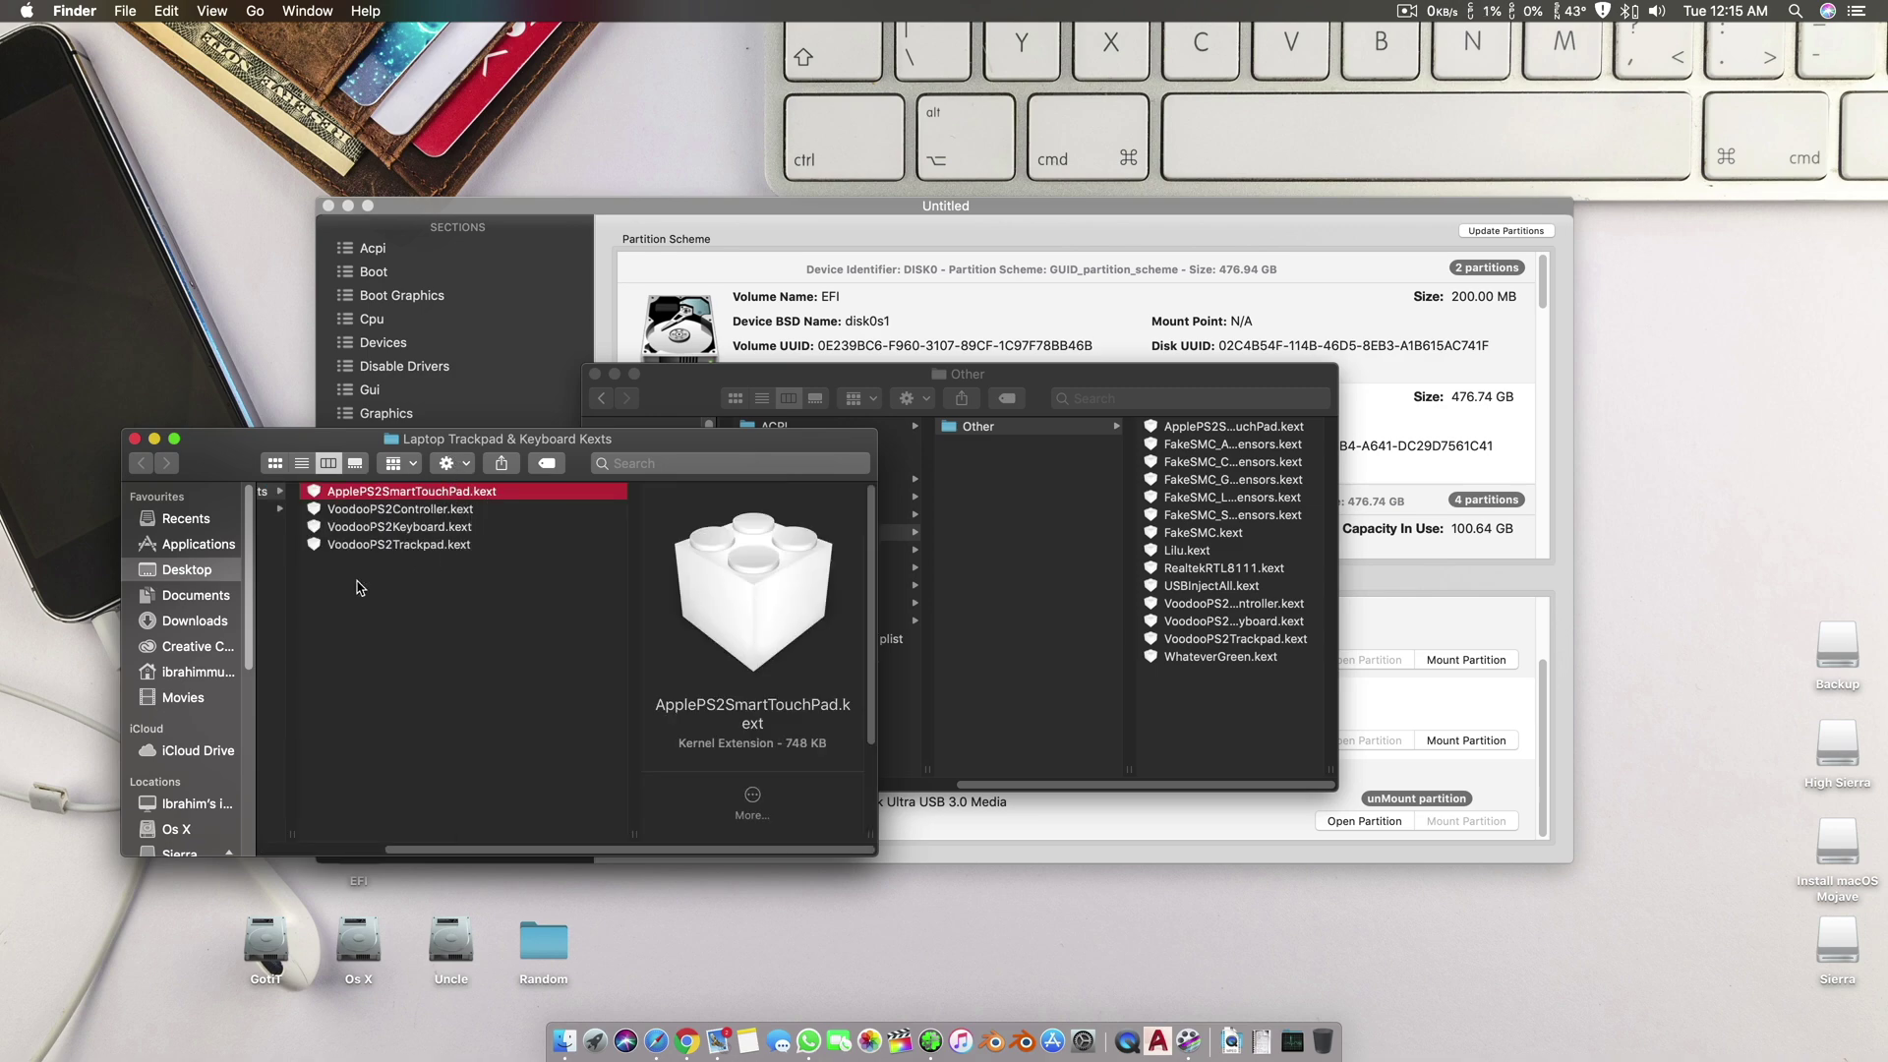
drag(358, 586, 406, 515)
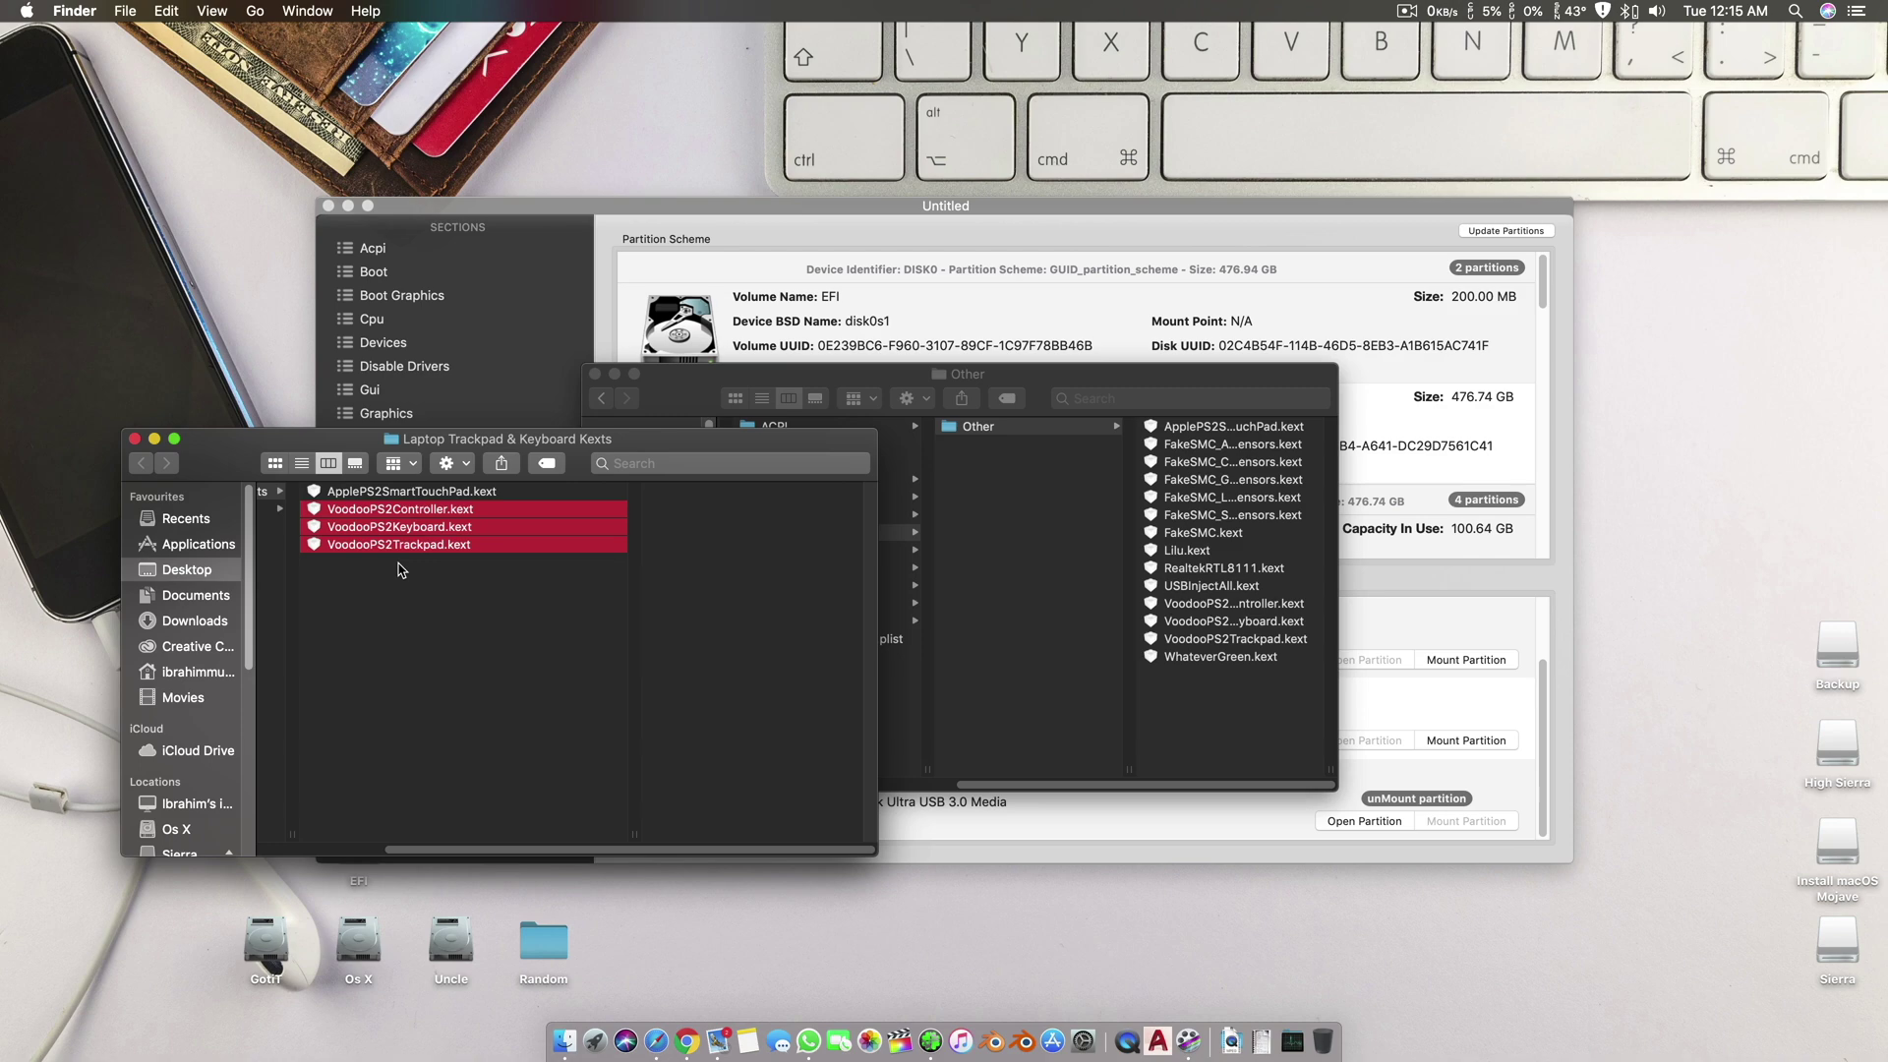
click(396, 576)
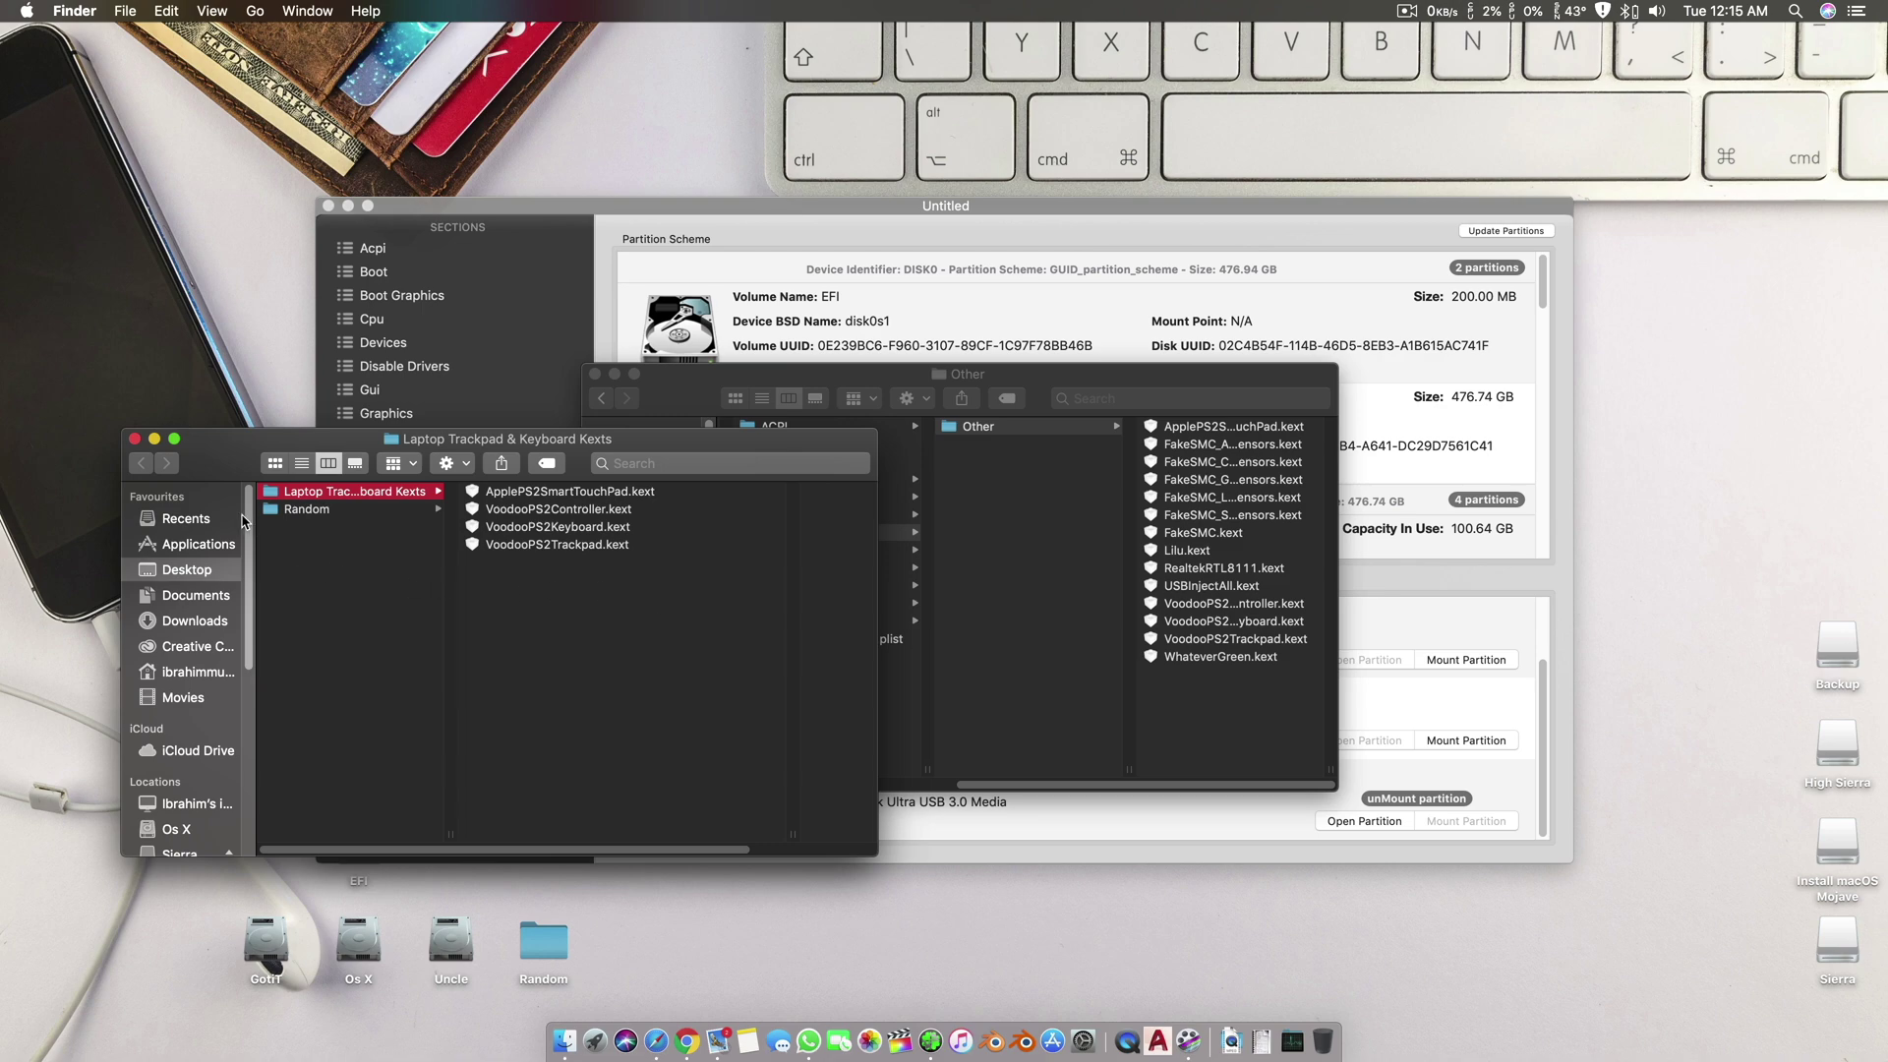
Close both Finder windows and bring up Clover Configurator's Kexts Installer list
click(154, 439)
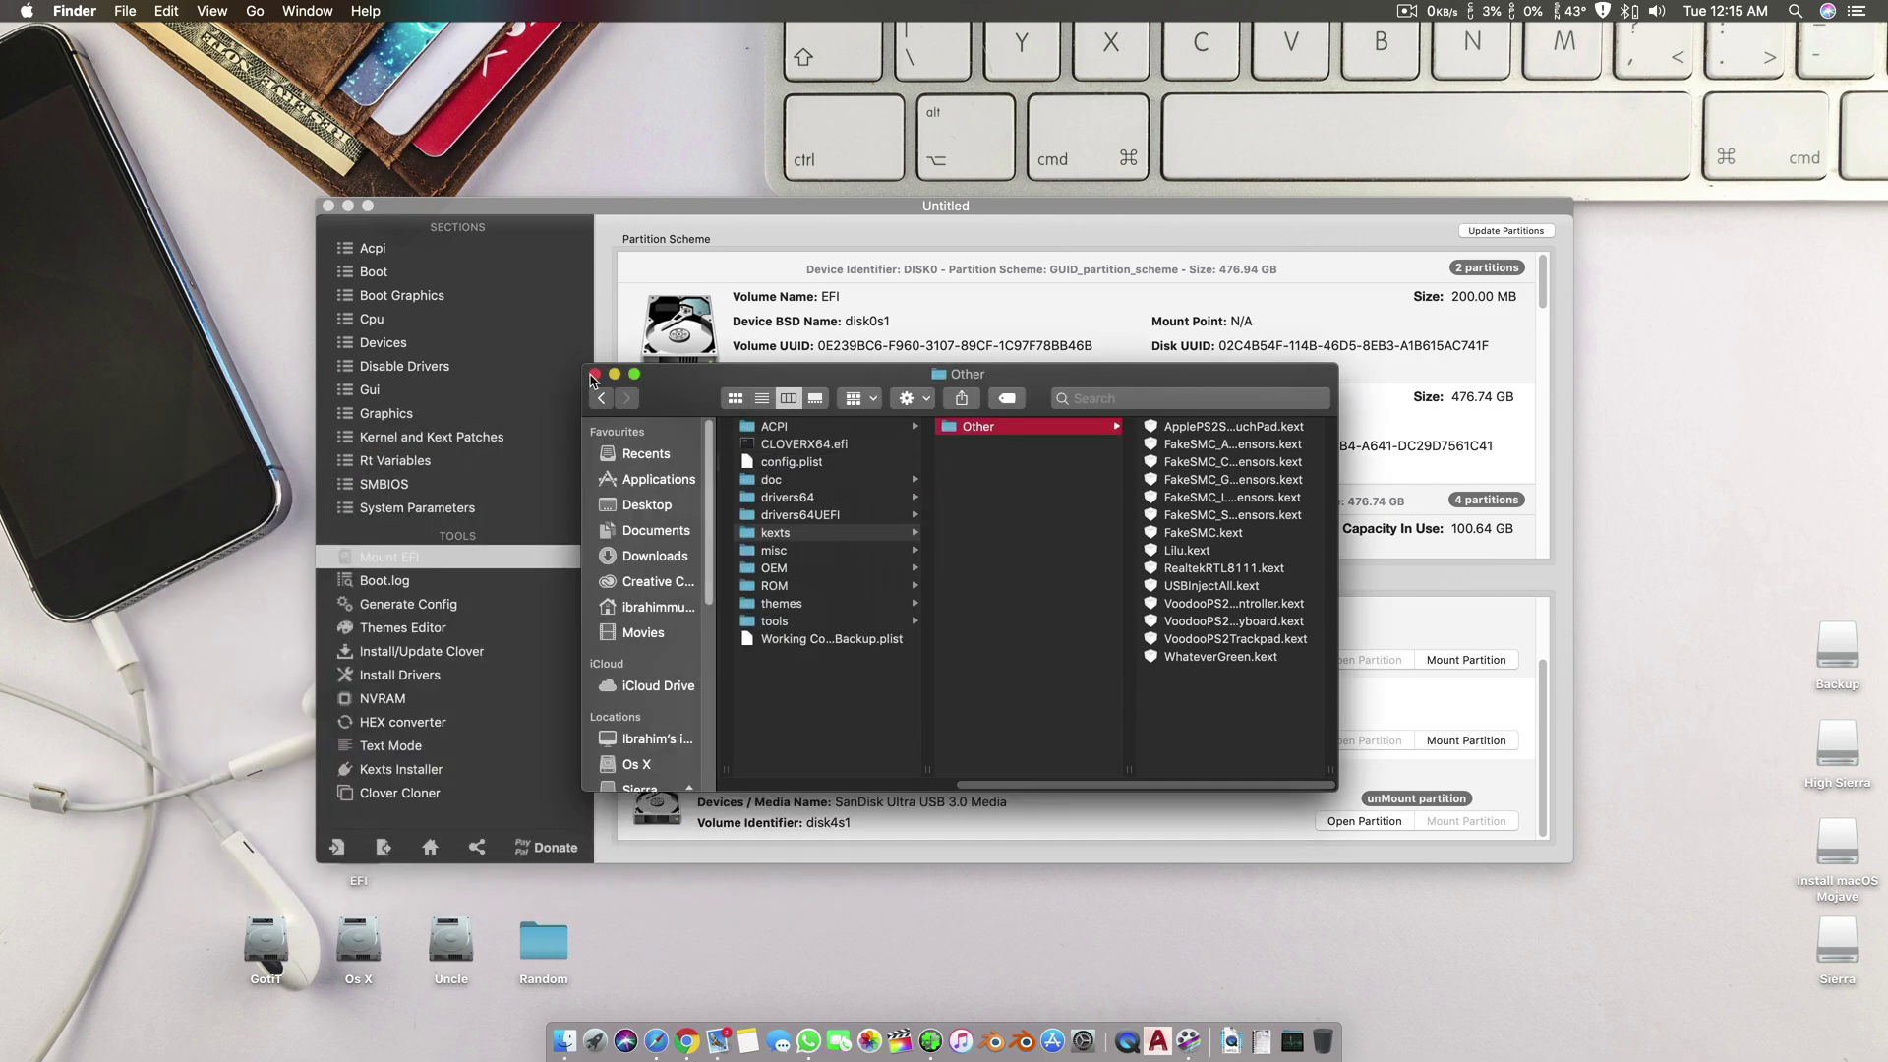
click(594, 374)
click(399, 674)
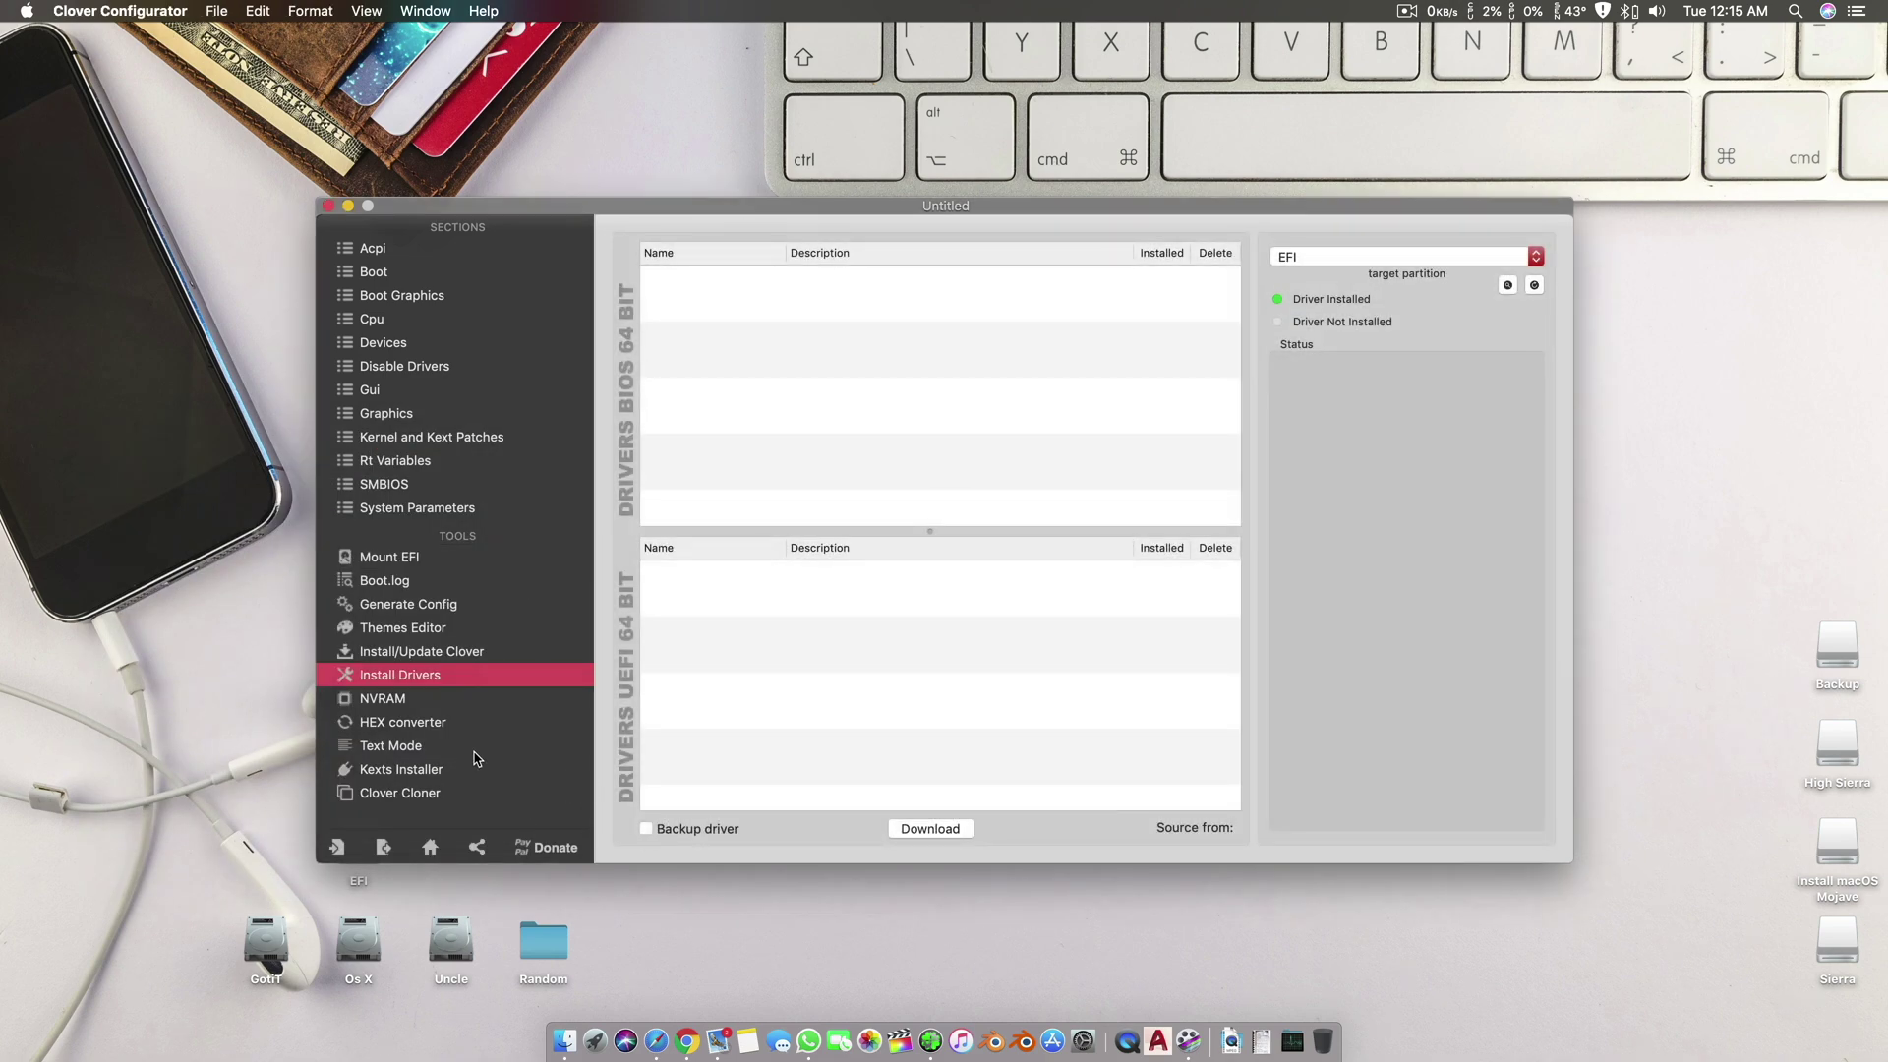
click(420, 770)
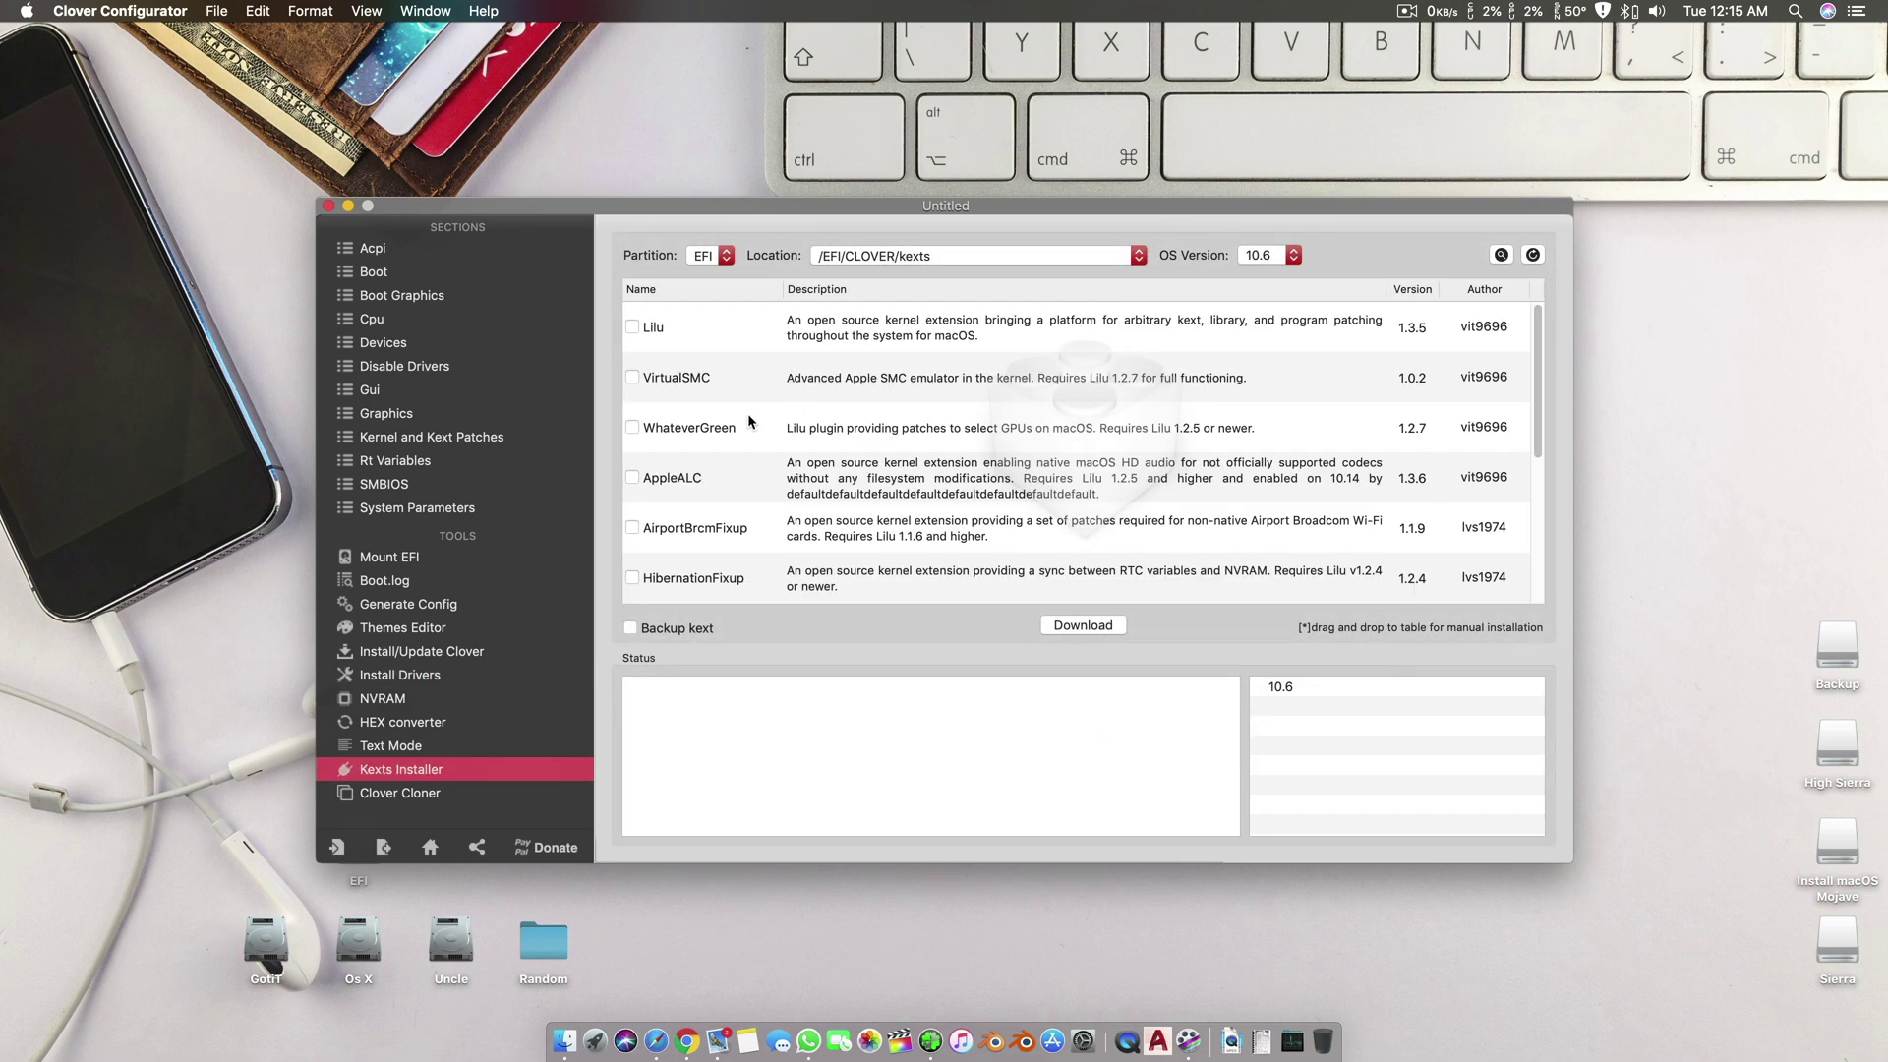
Tick Lilu, WhateverGreen, FakeSMC and USBInjectAll, then close the Clover Configurator window
click(665, 479)
click(699, 477)
scroll(706, 450, down, 5)
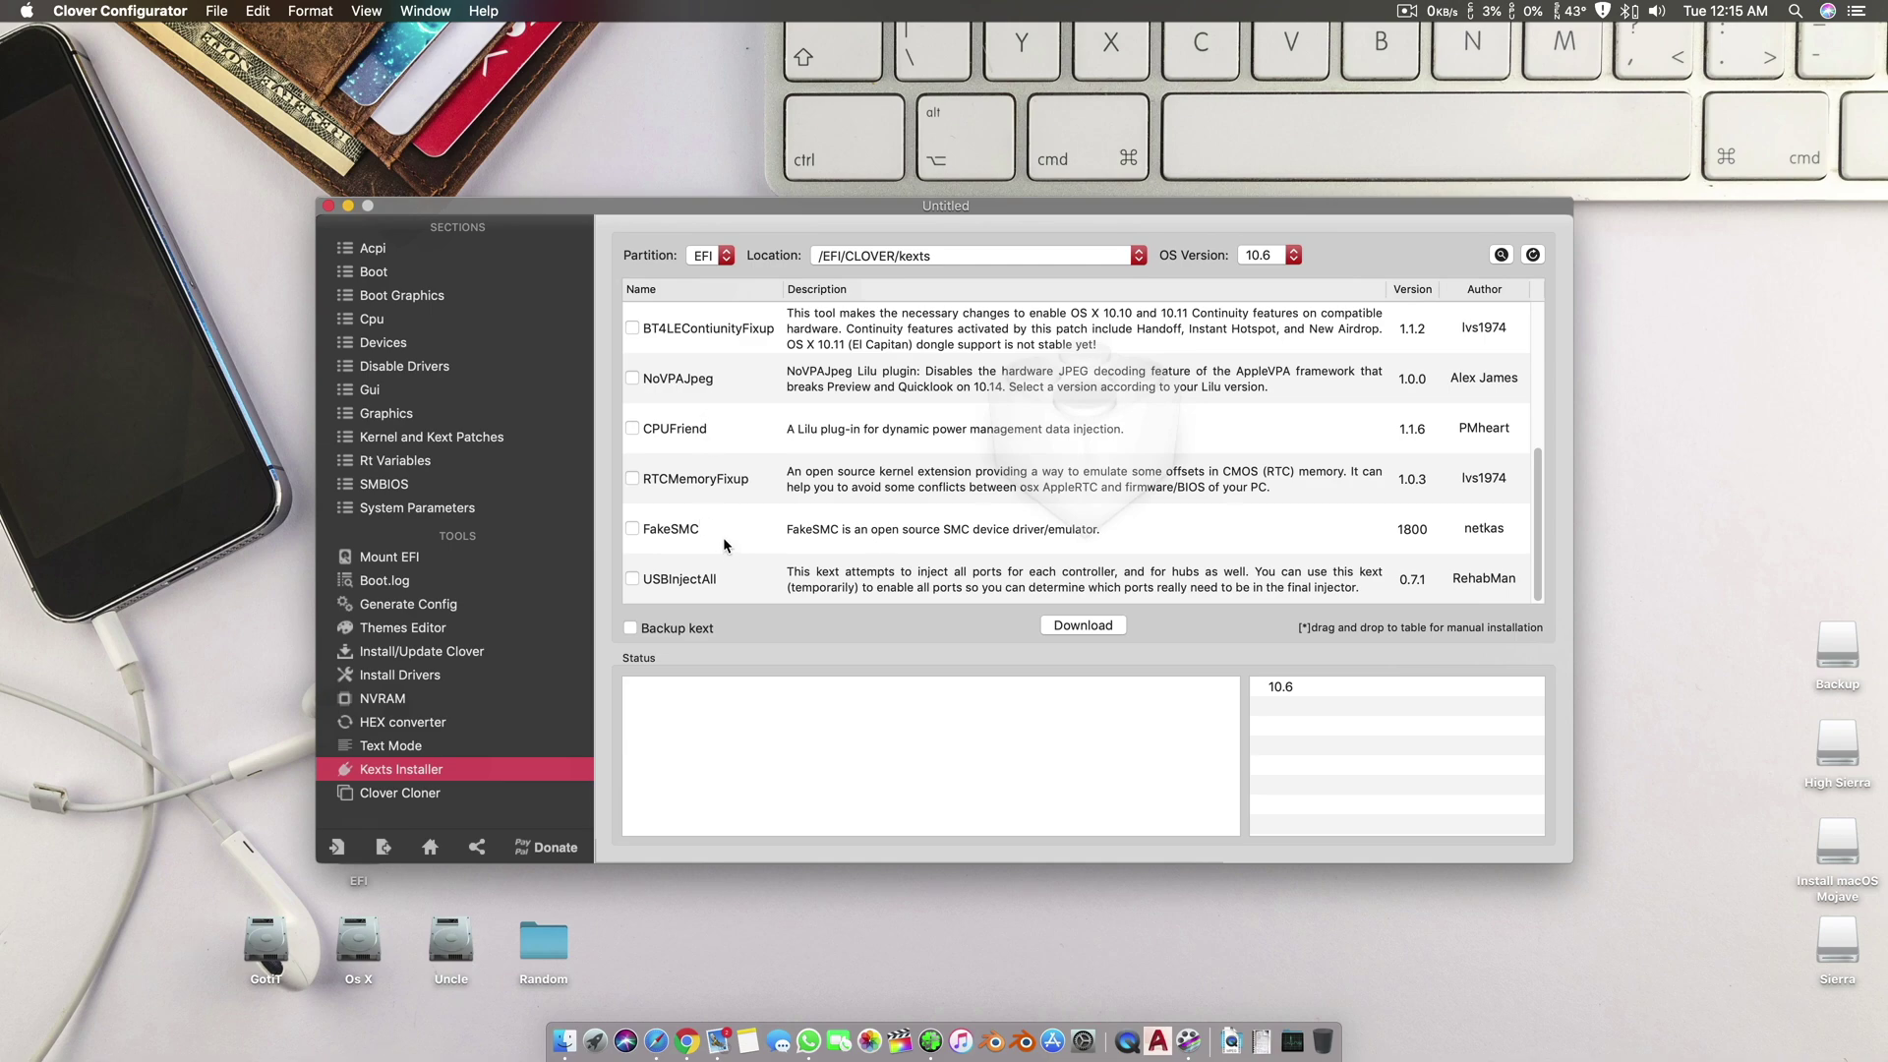
click(692, 531)
click(704, 580)
scroll(720, 502, up, 5)
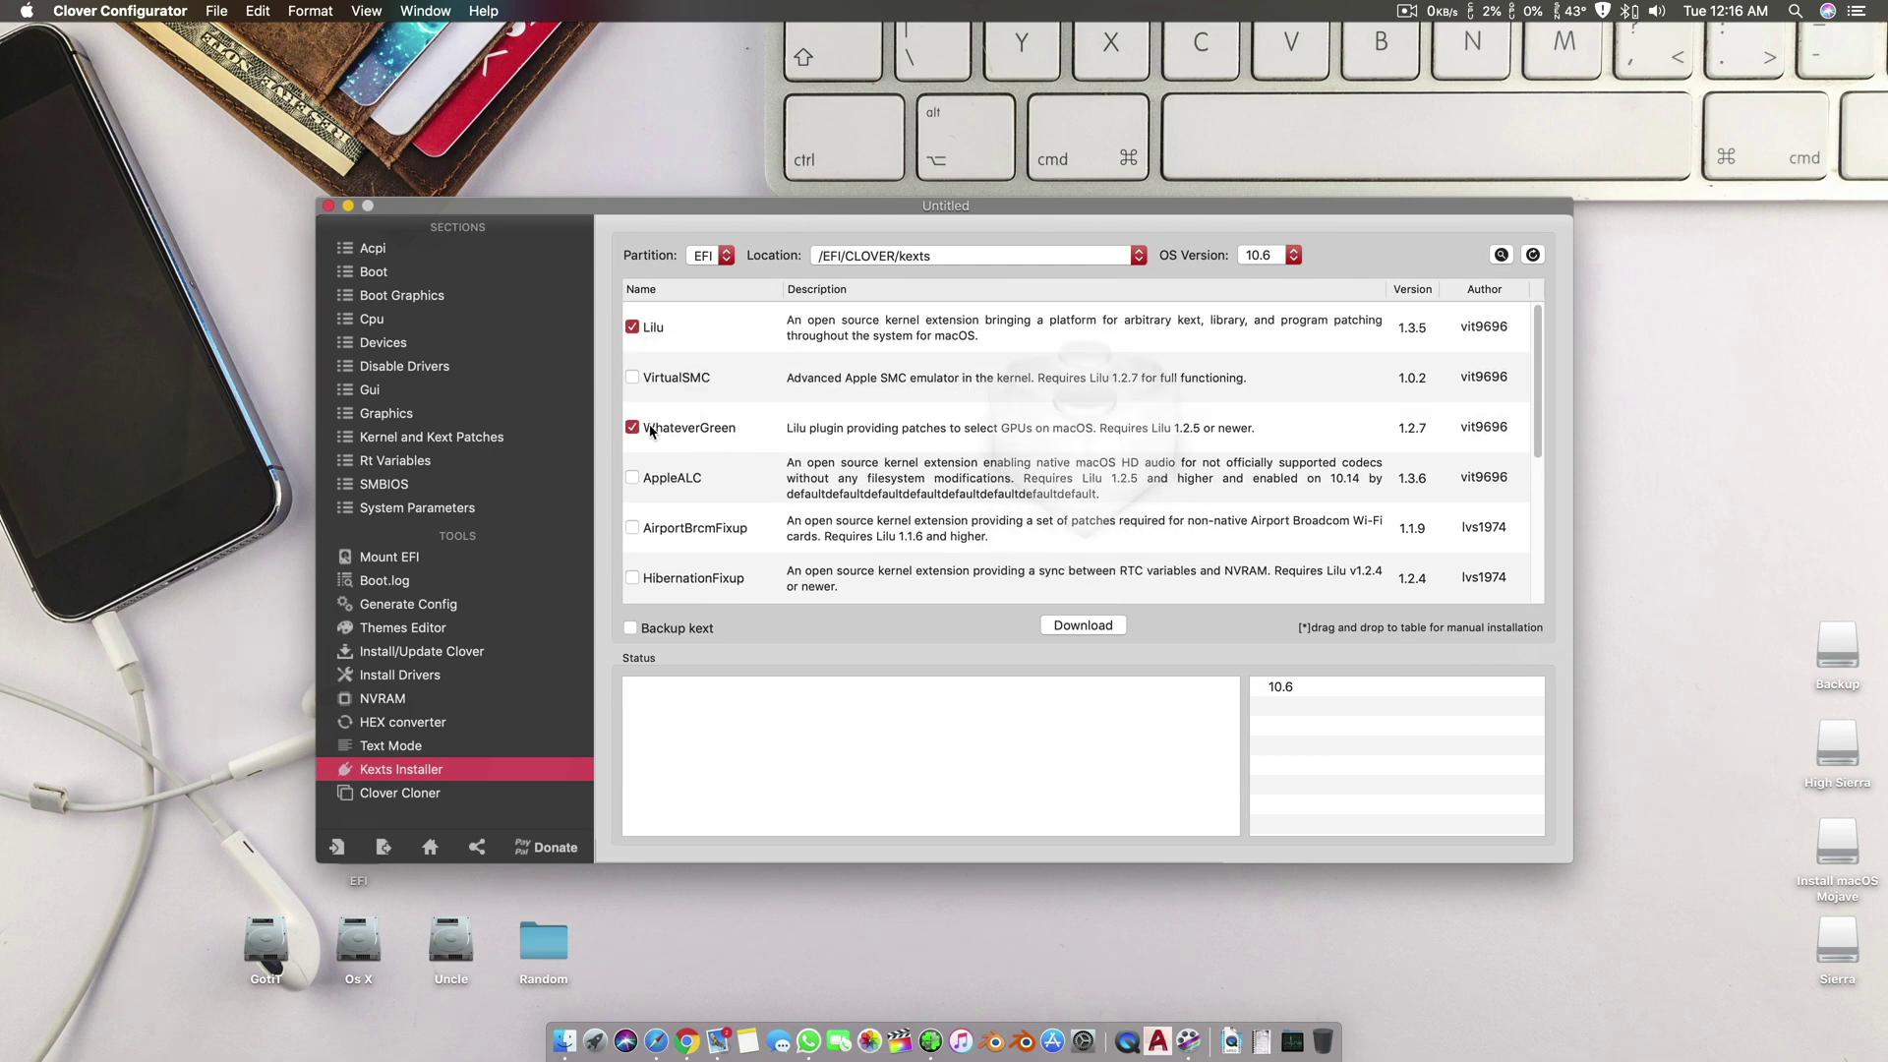
scroll(789, 488, down, 5)
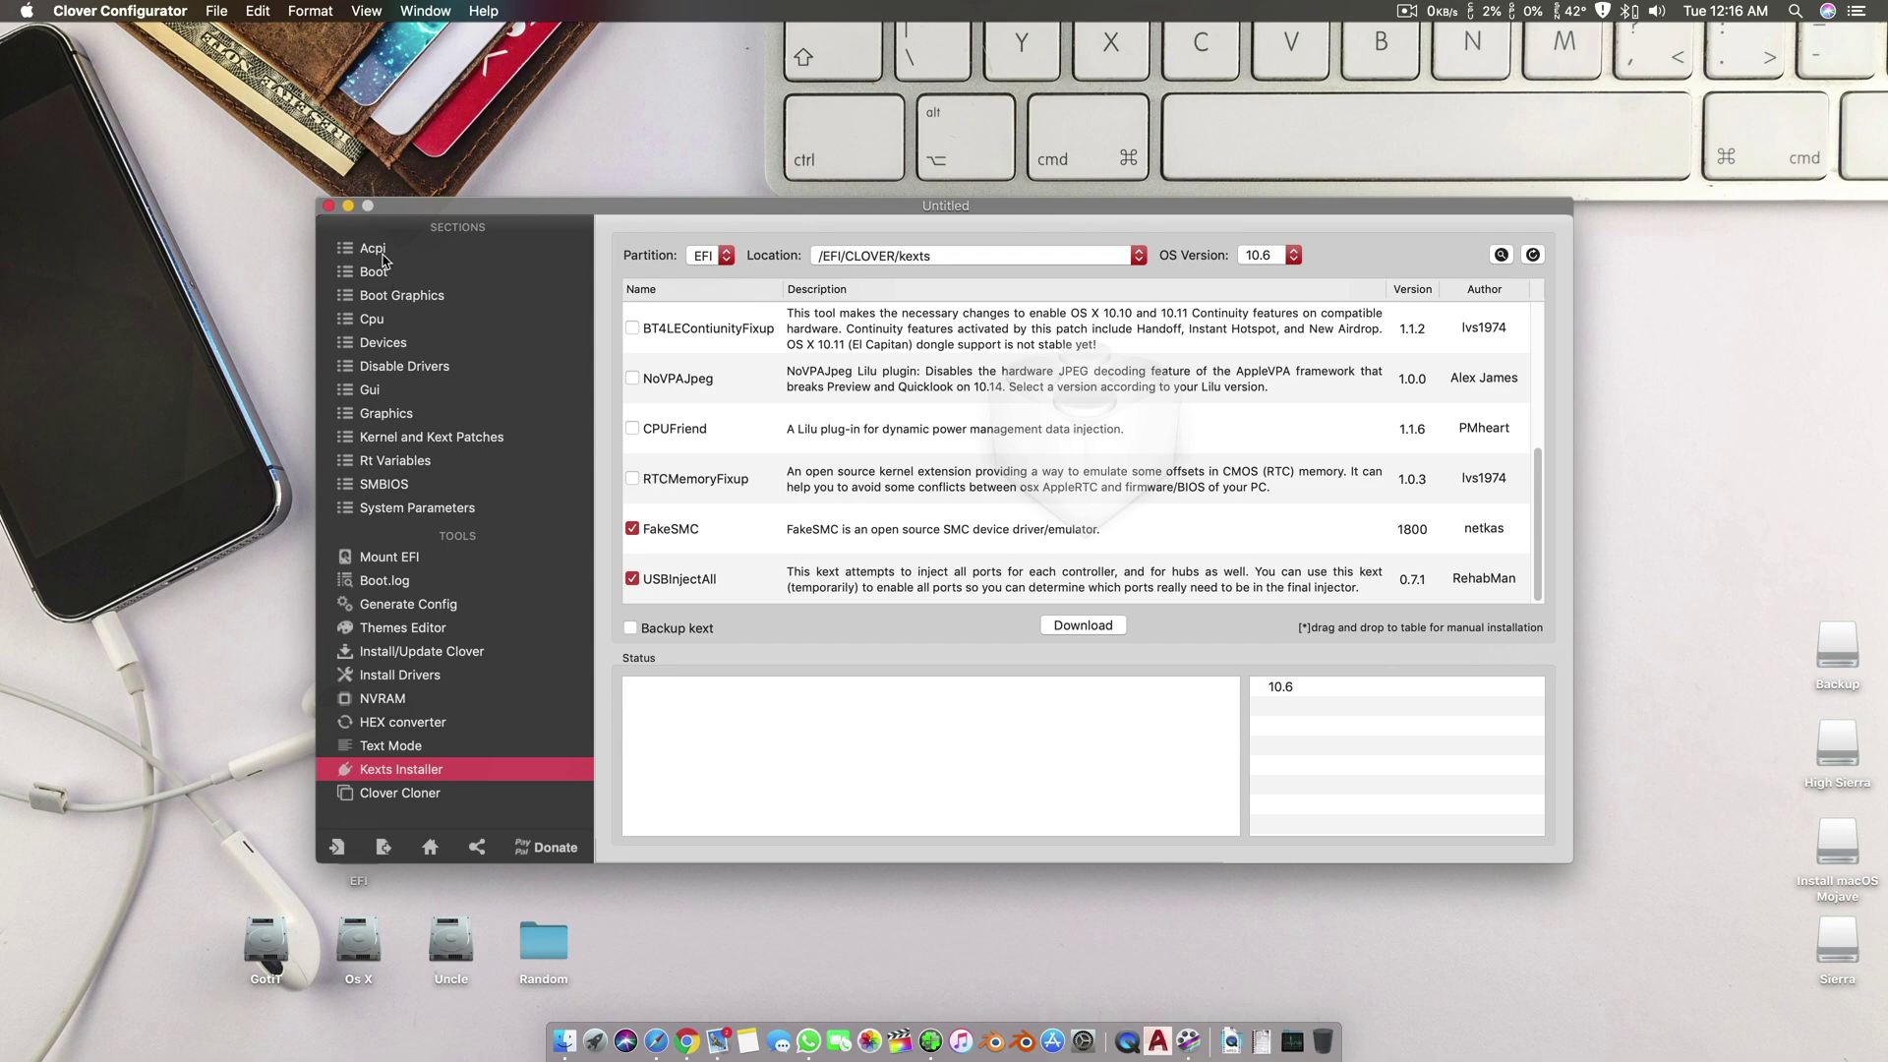
click(330, 205)
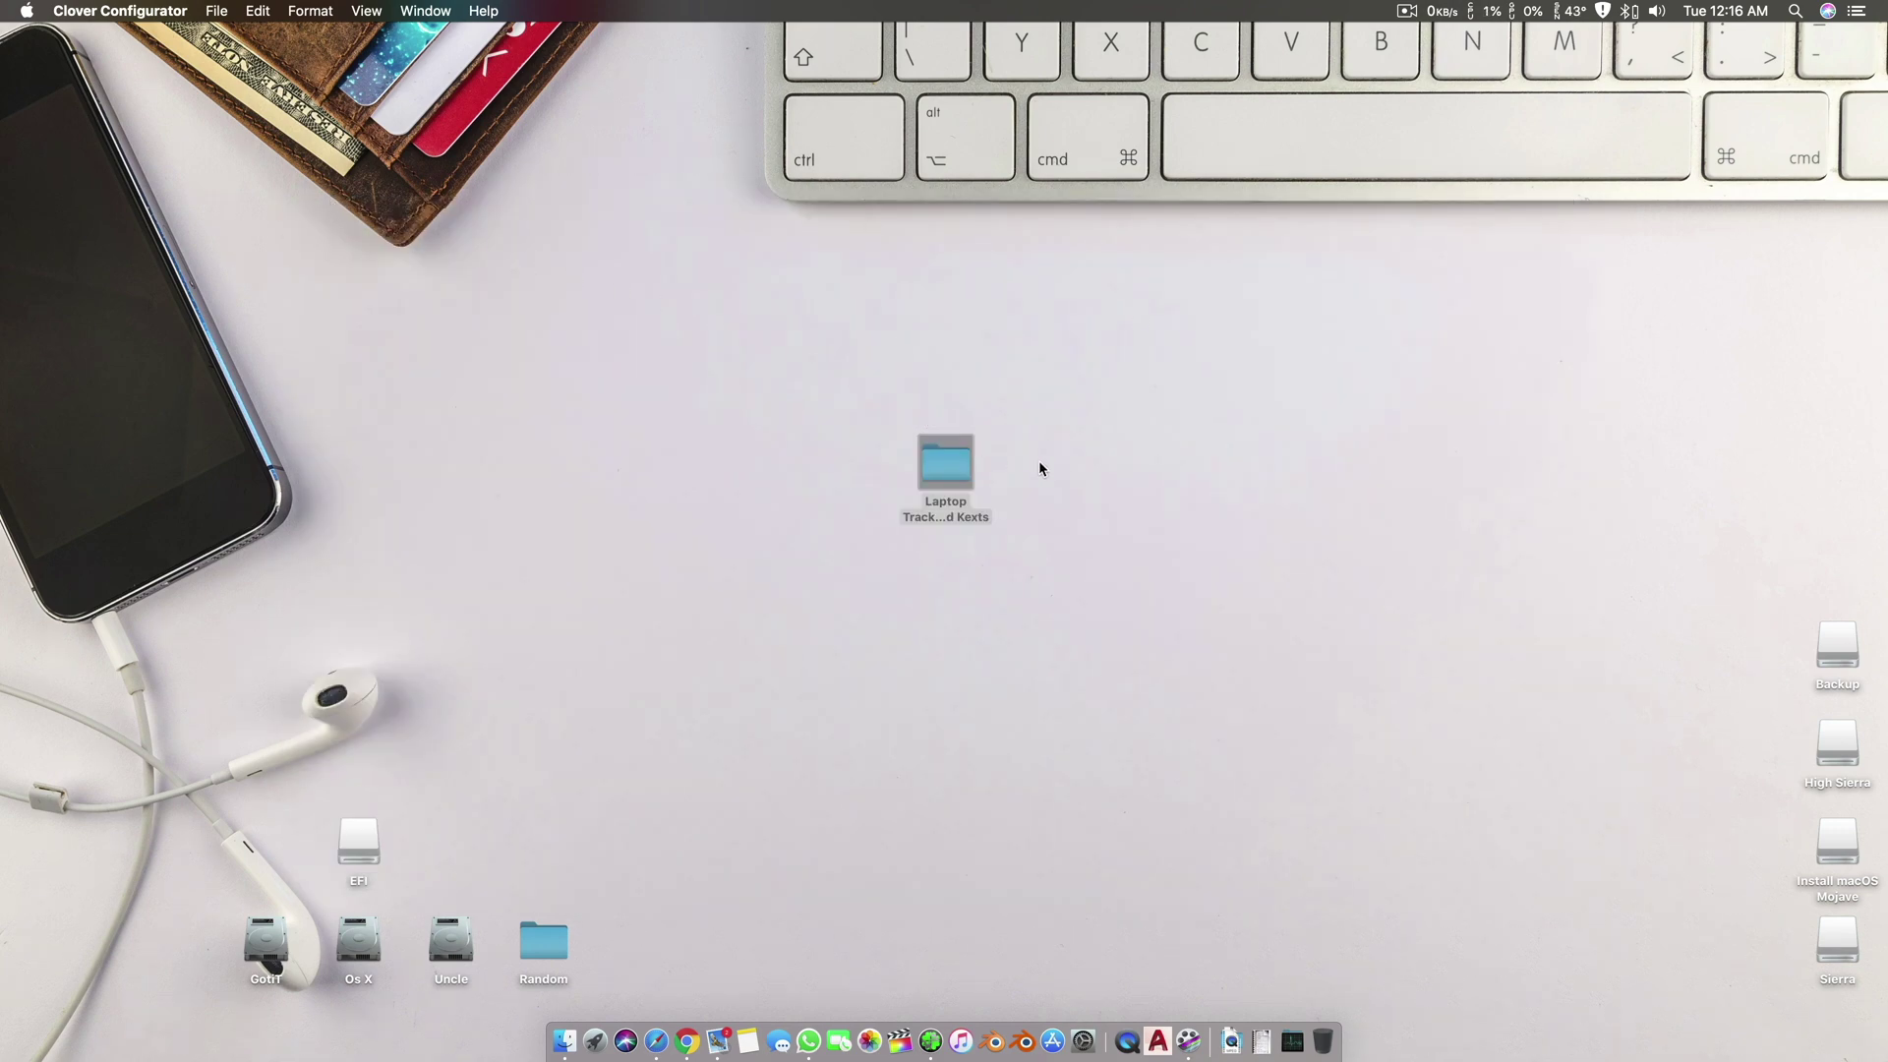
Show About This Mac, close it, then reopen it to display macOS Mojave 10.14.4
click(27, 11)
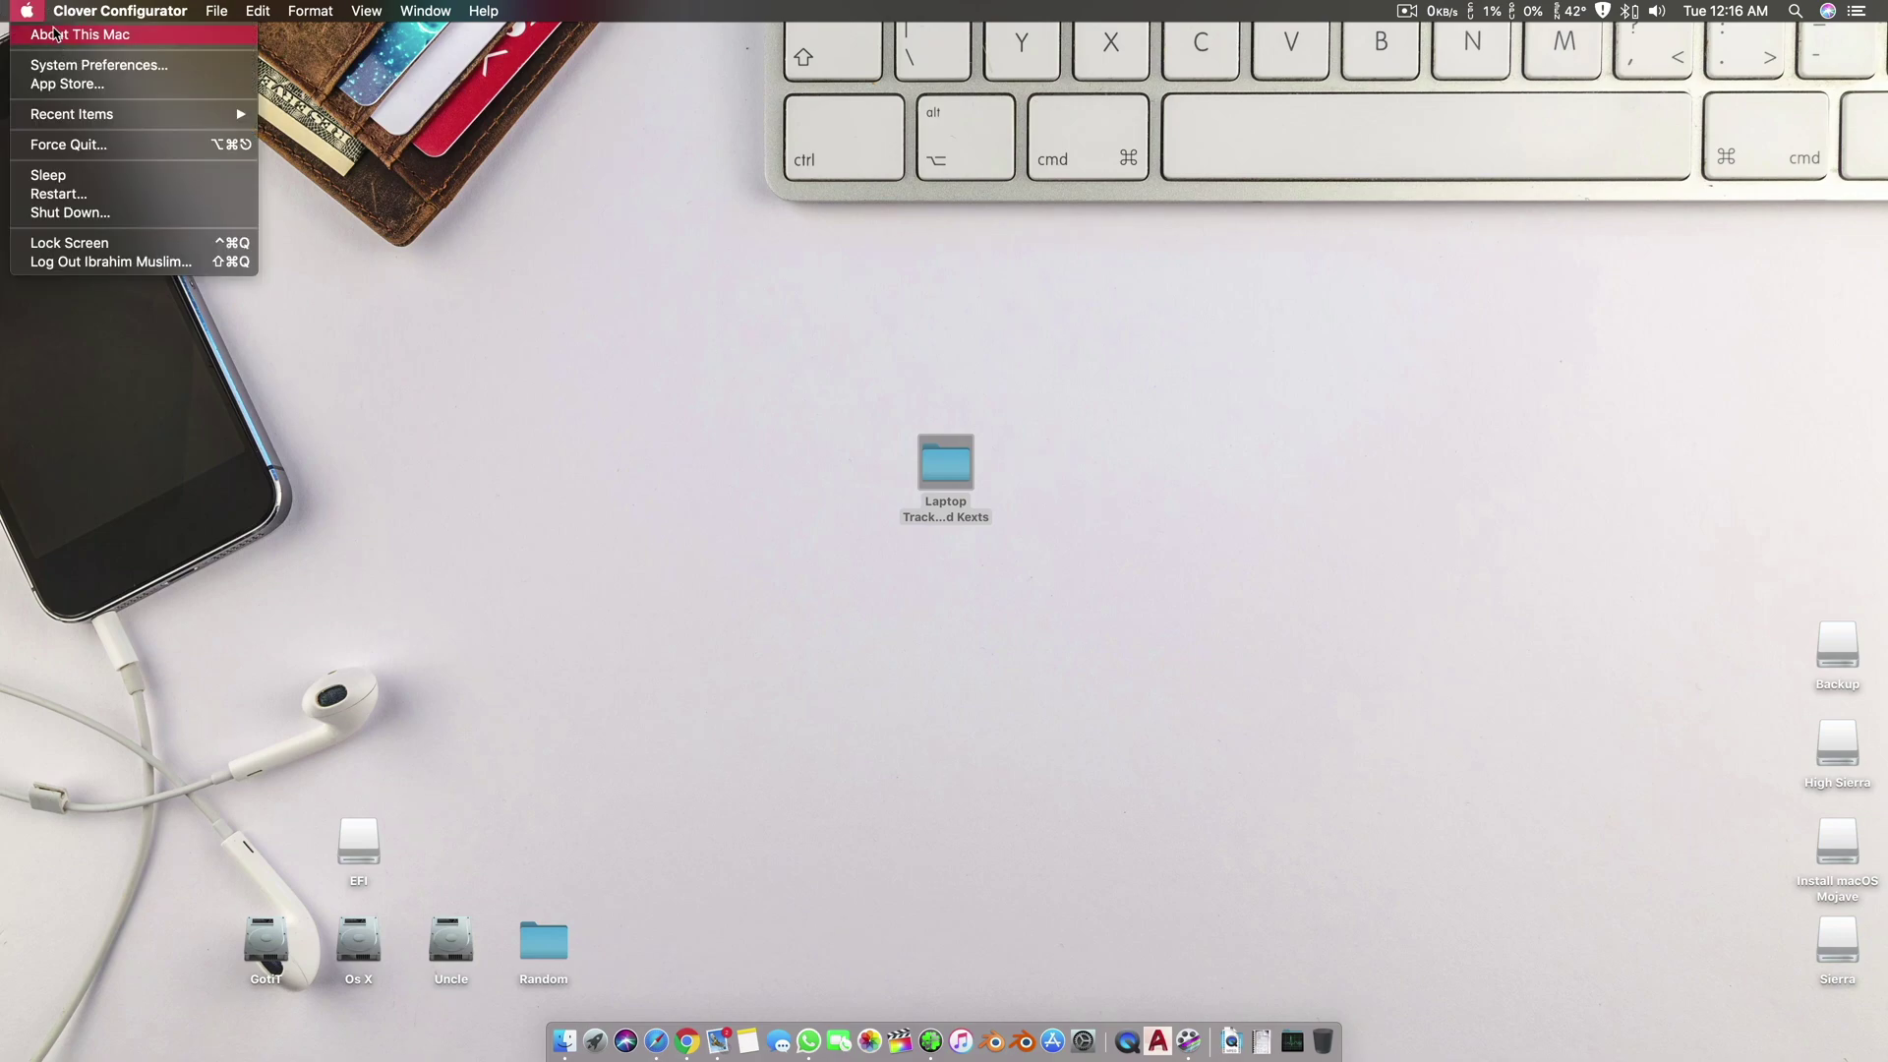
click(79, 34)
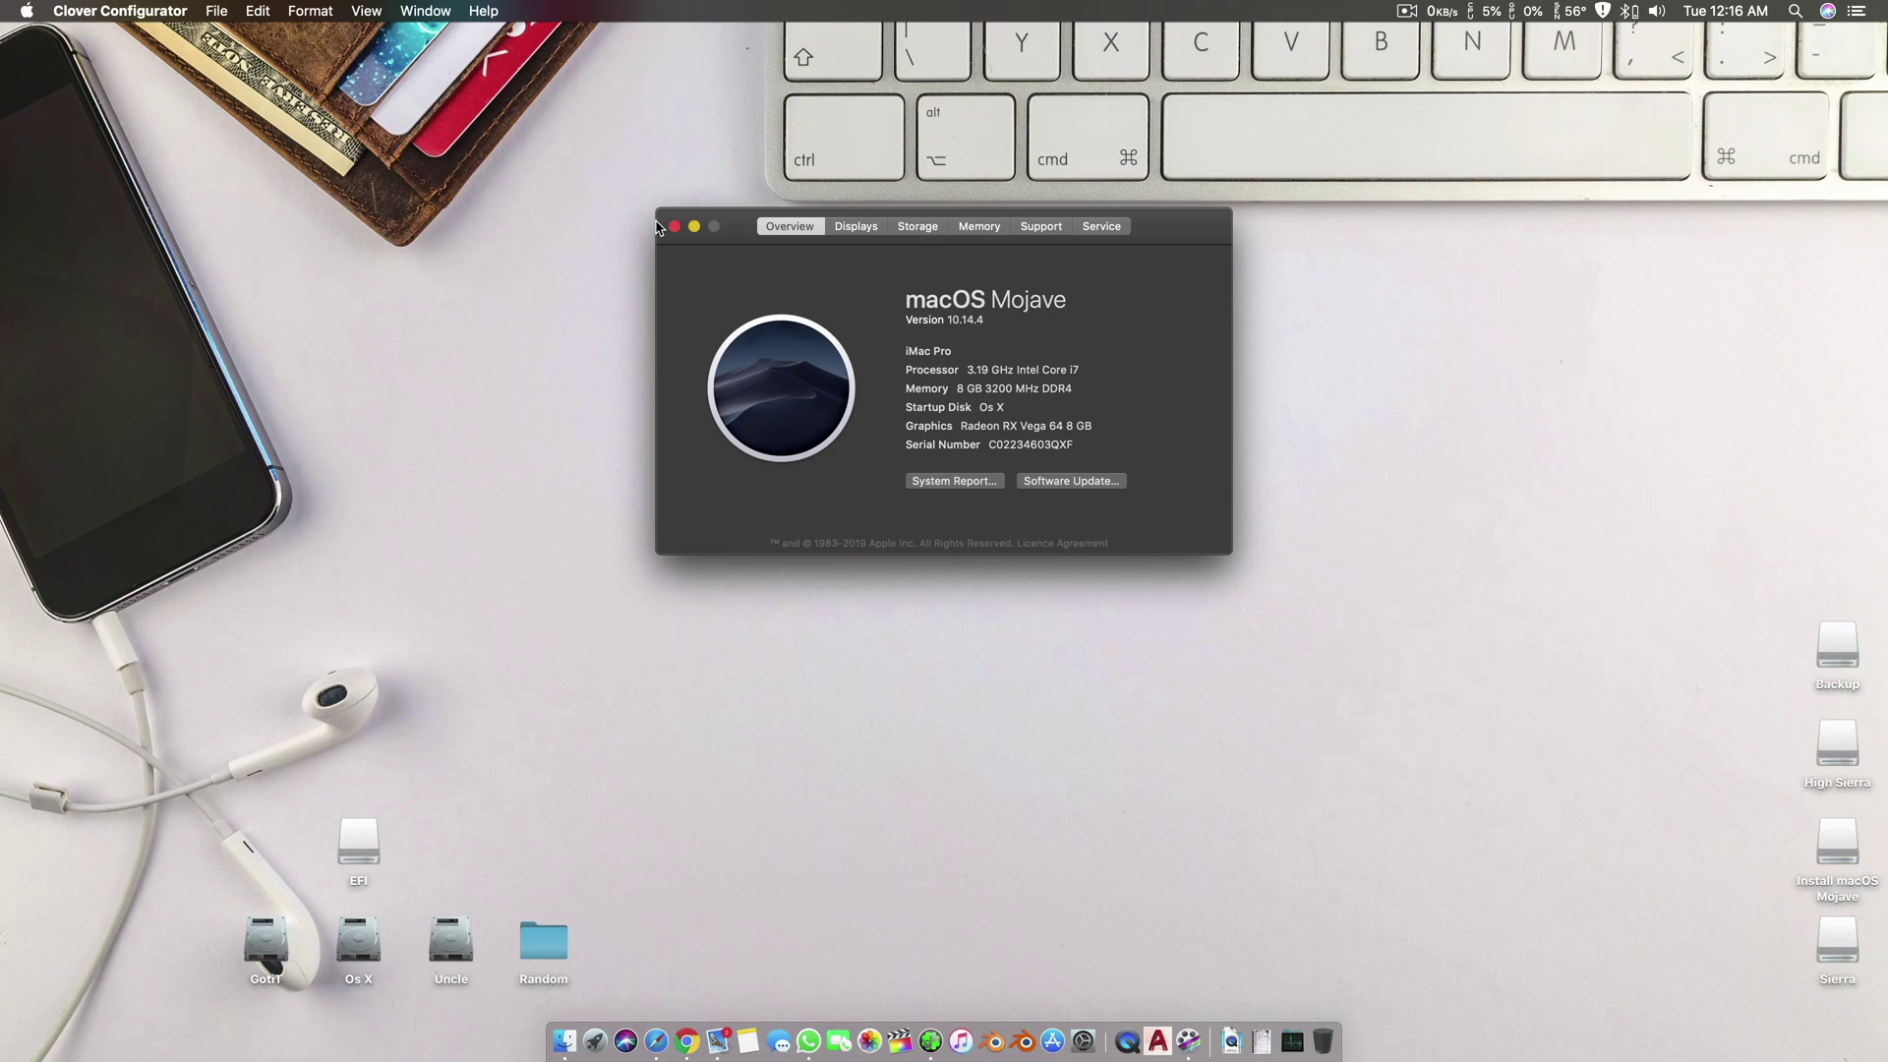
click(675, 226)
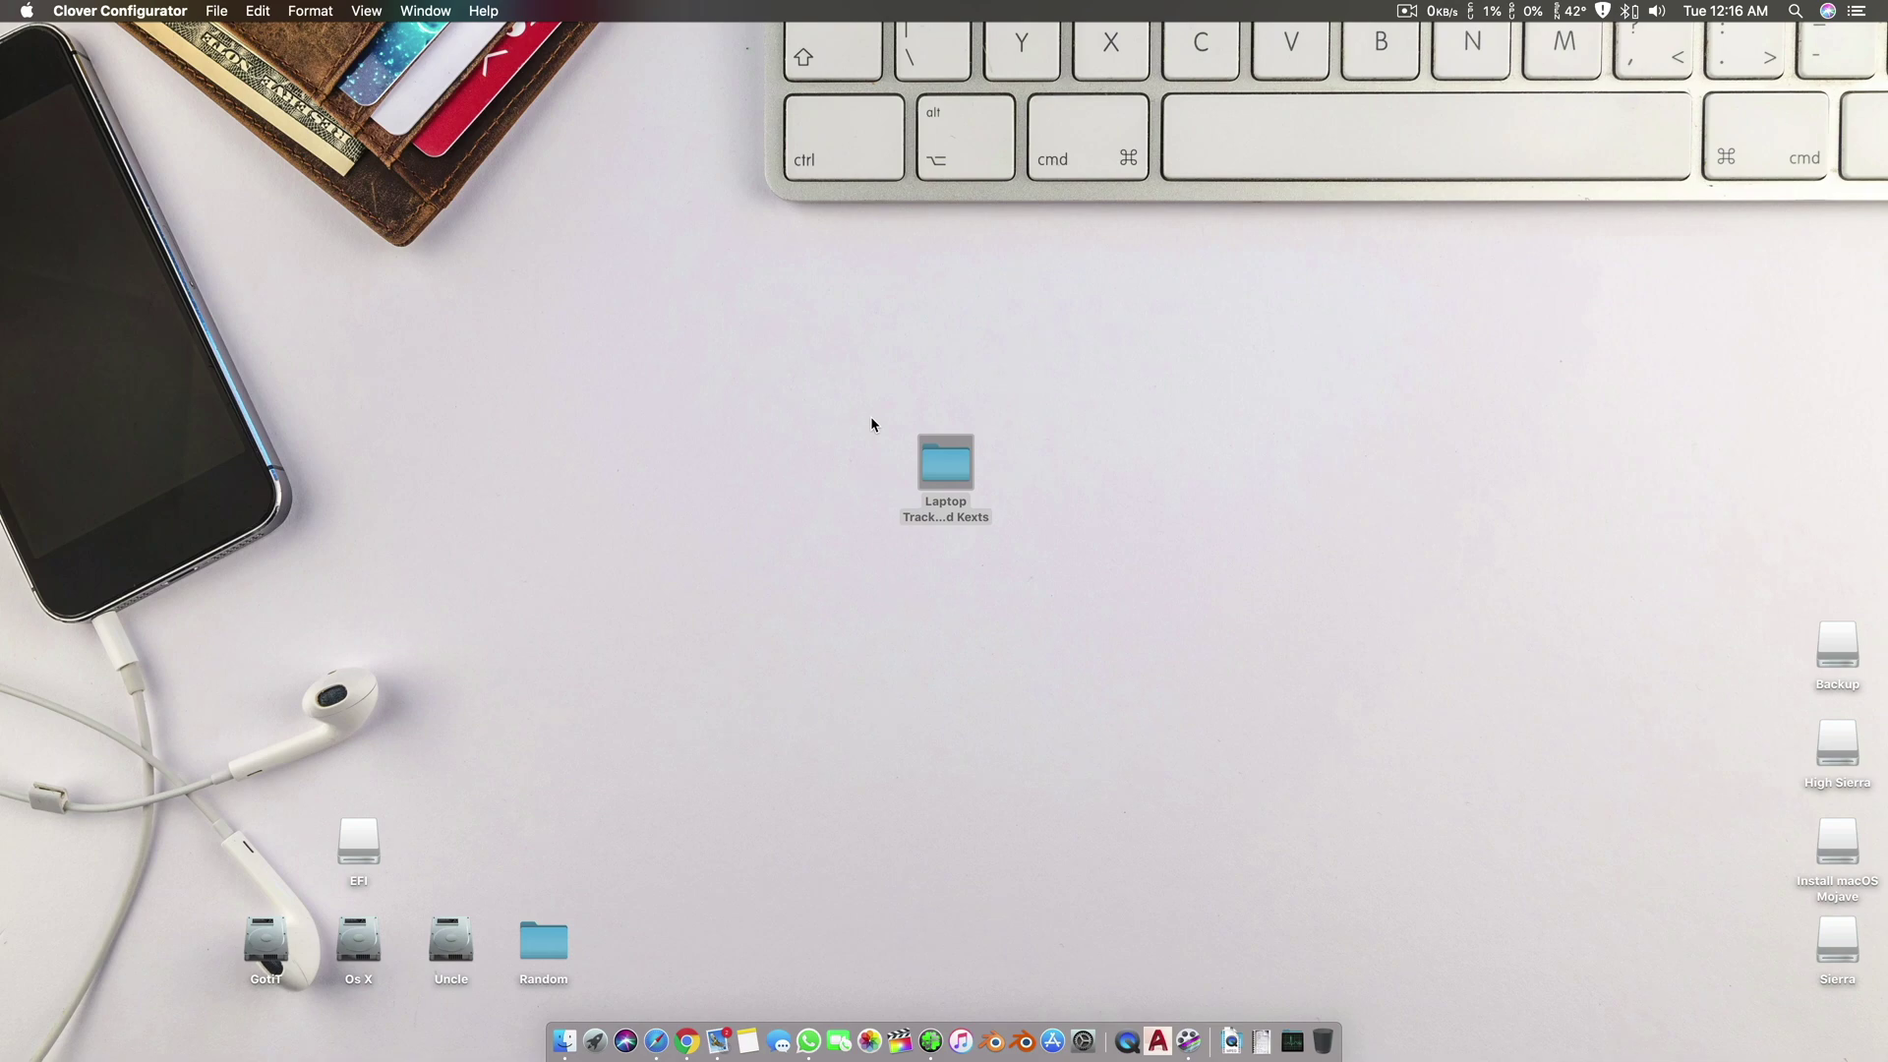
click(27, 11)
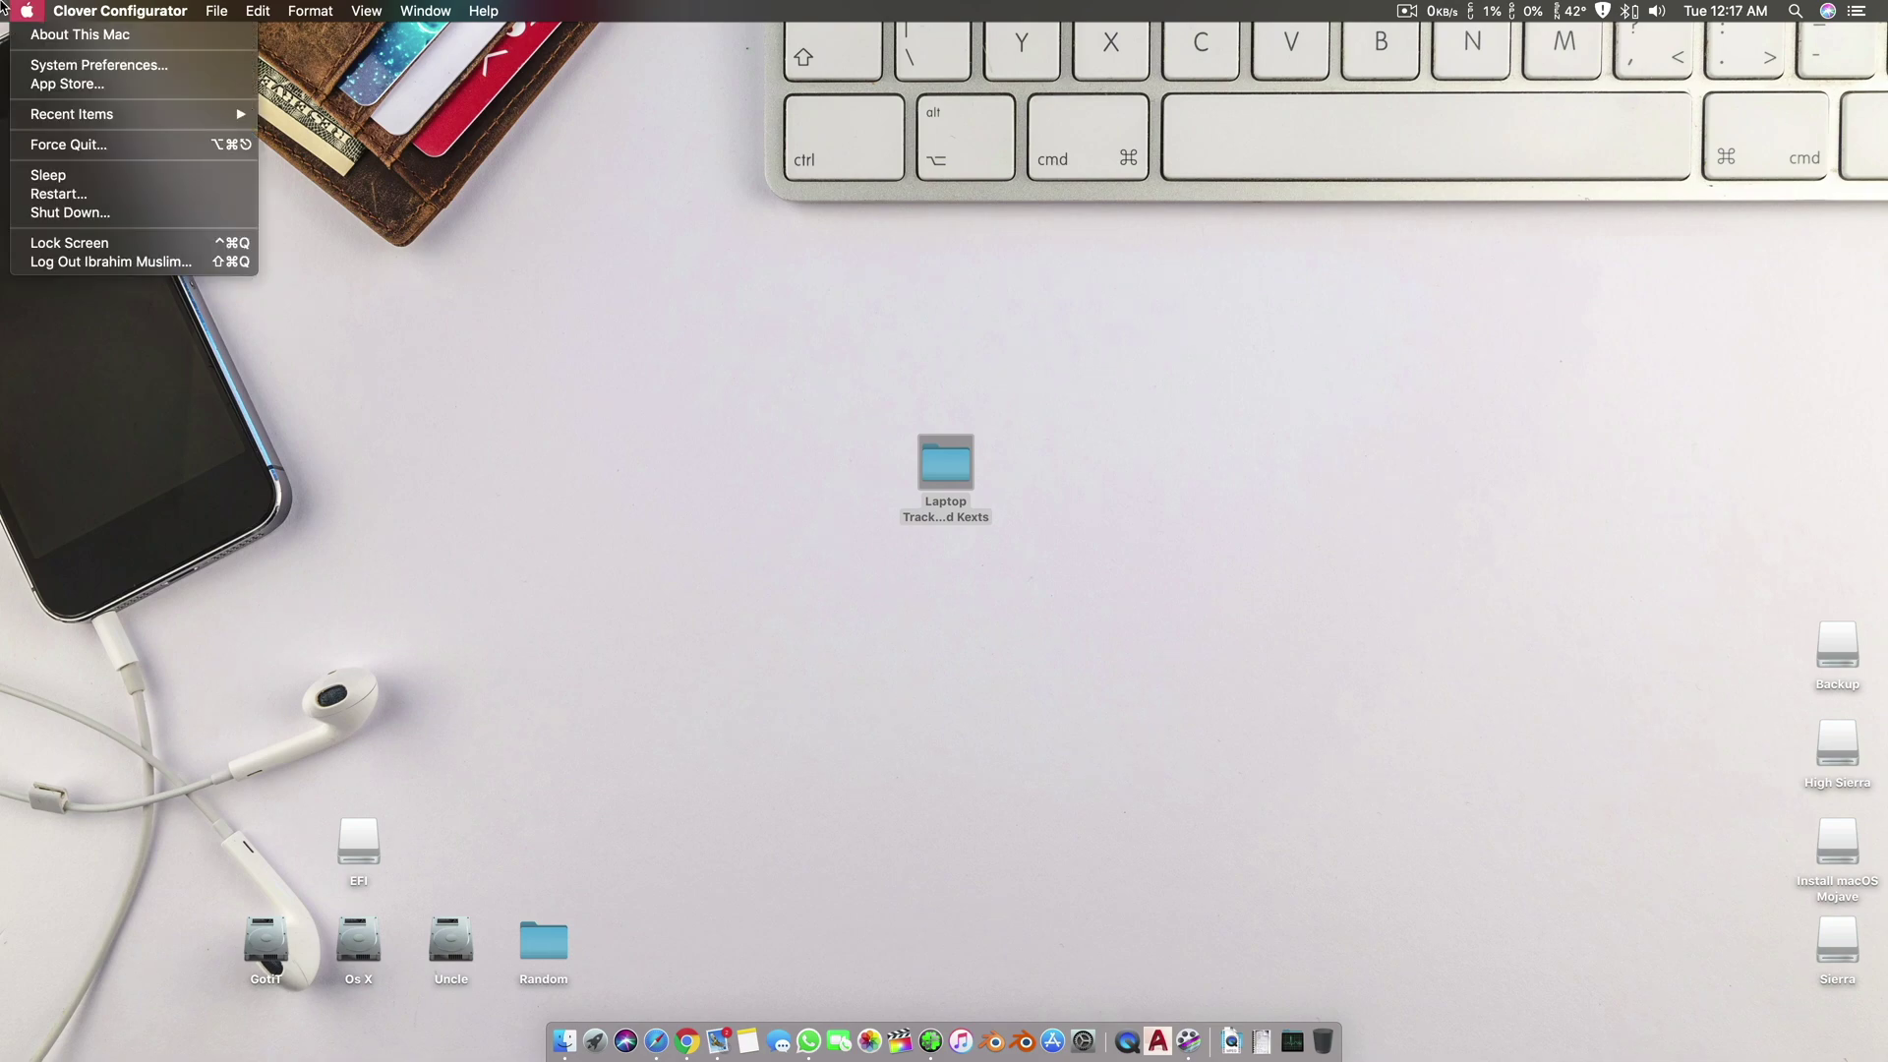
click(43, 39)
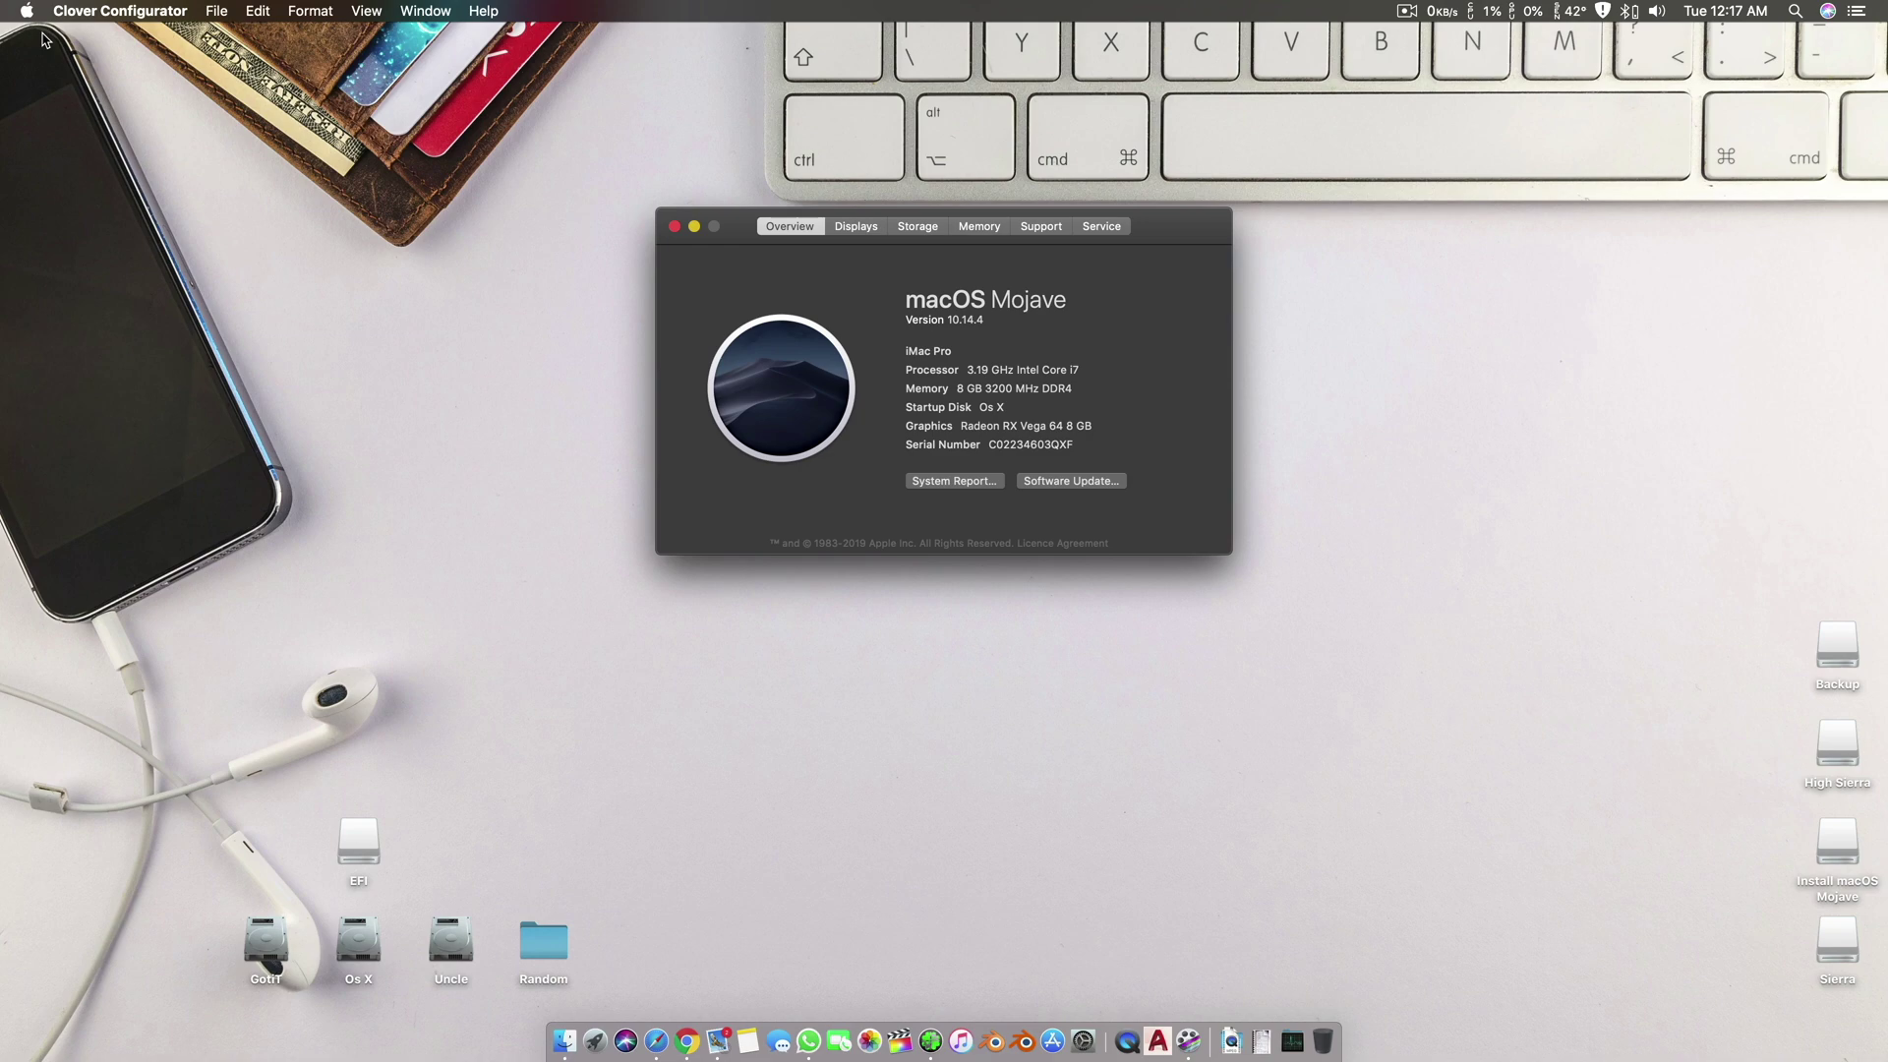